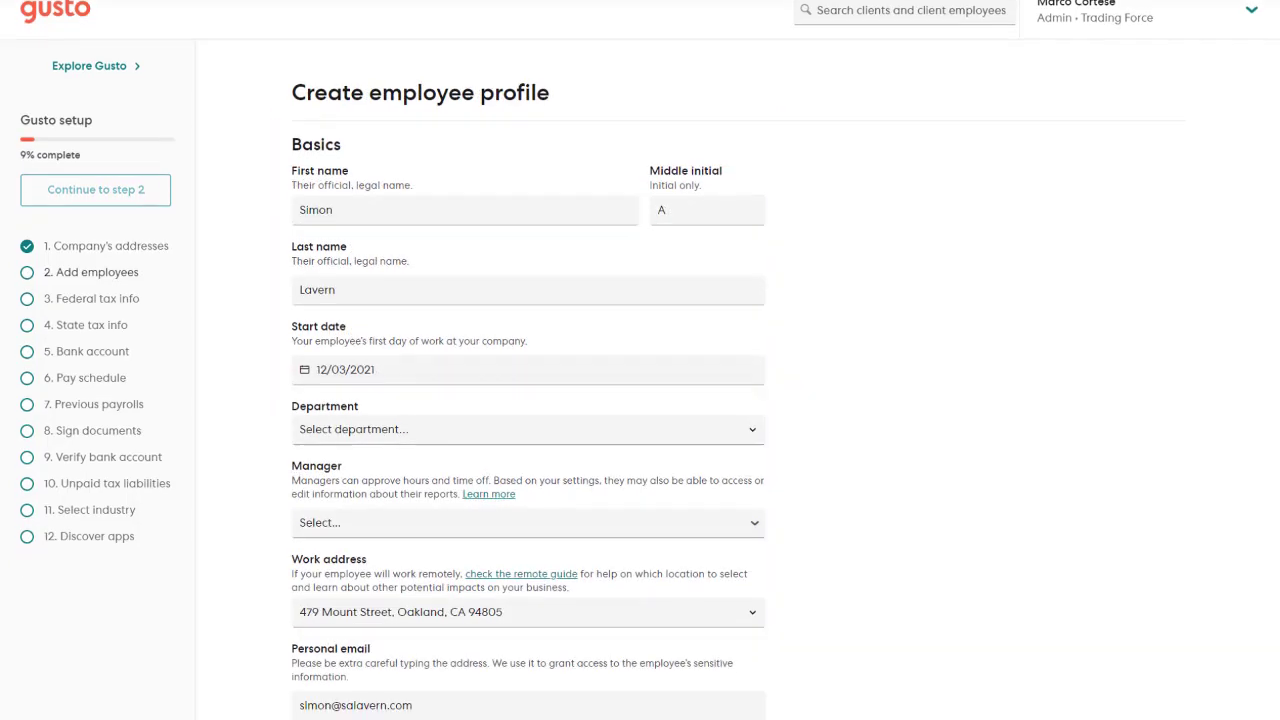
# Review the filled Floor Manager profile at $18.00 per hour, salaried and eligible for overtime.
pyautogui.scroll(-5, 528, 400)
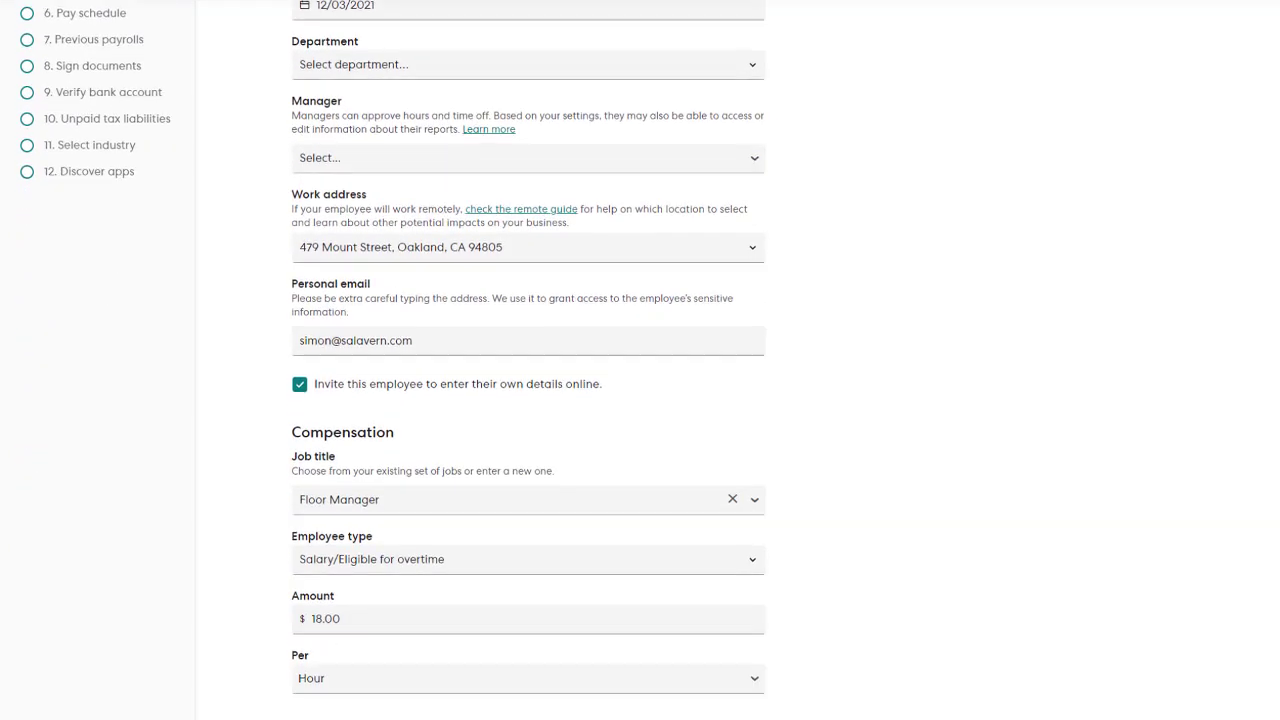
pyautogui.scroll(-2, 528, 400)
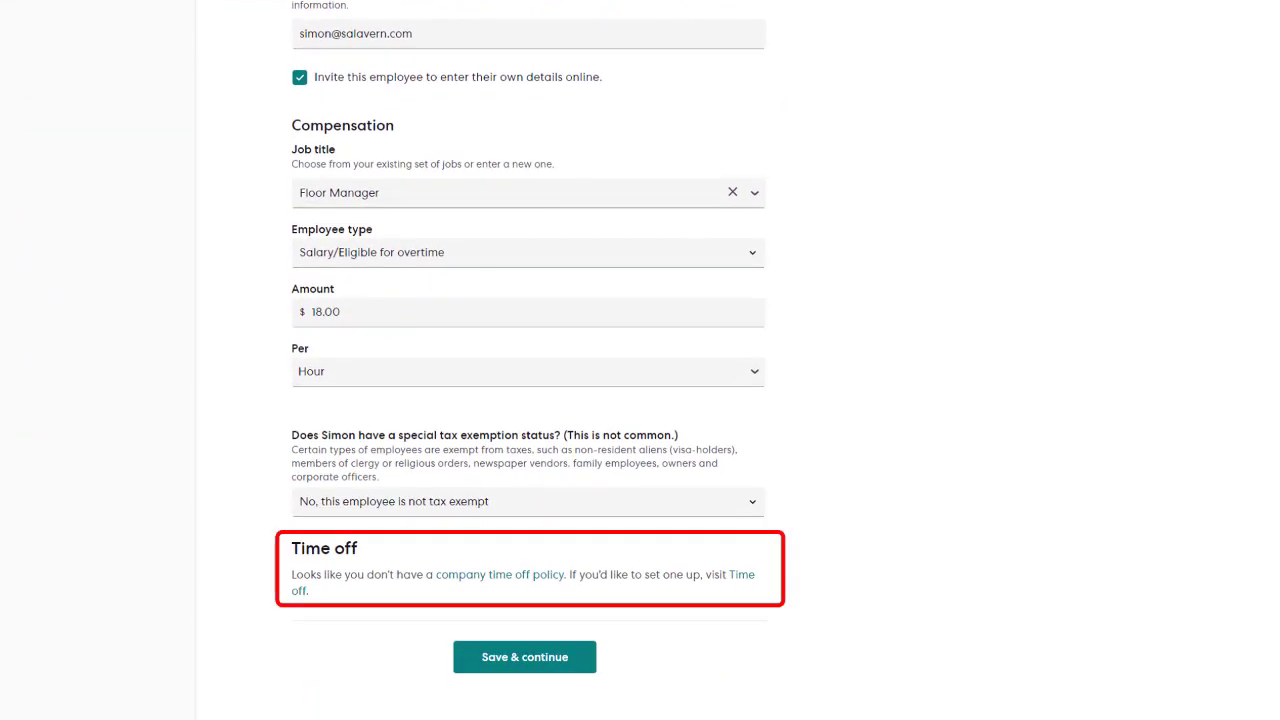
pyautogui.scroll(2, 528, 400)
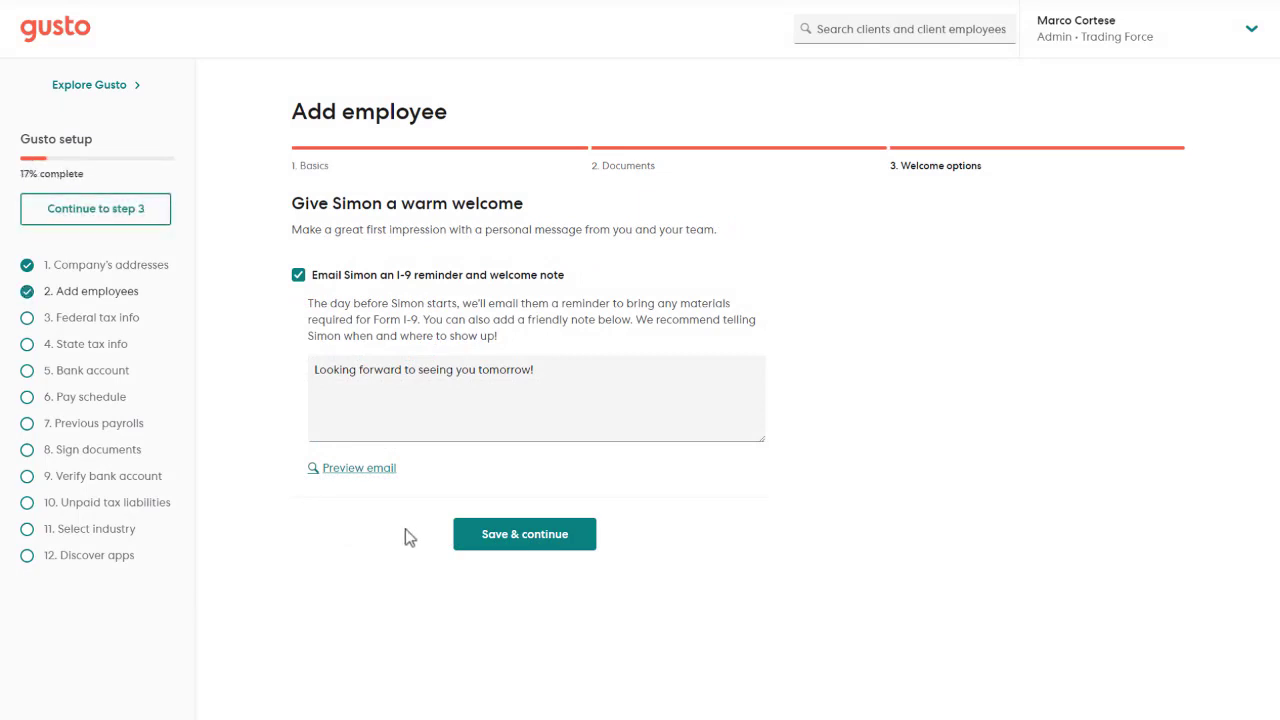
# Preview the welcome email containing the 'Looking forward to seeing you tomorrow!' note.
pyautogui.click(356, 469)
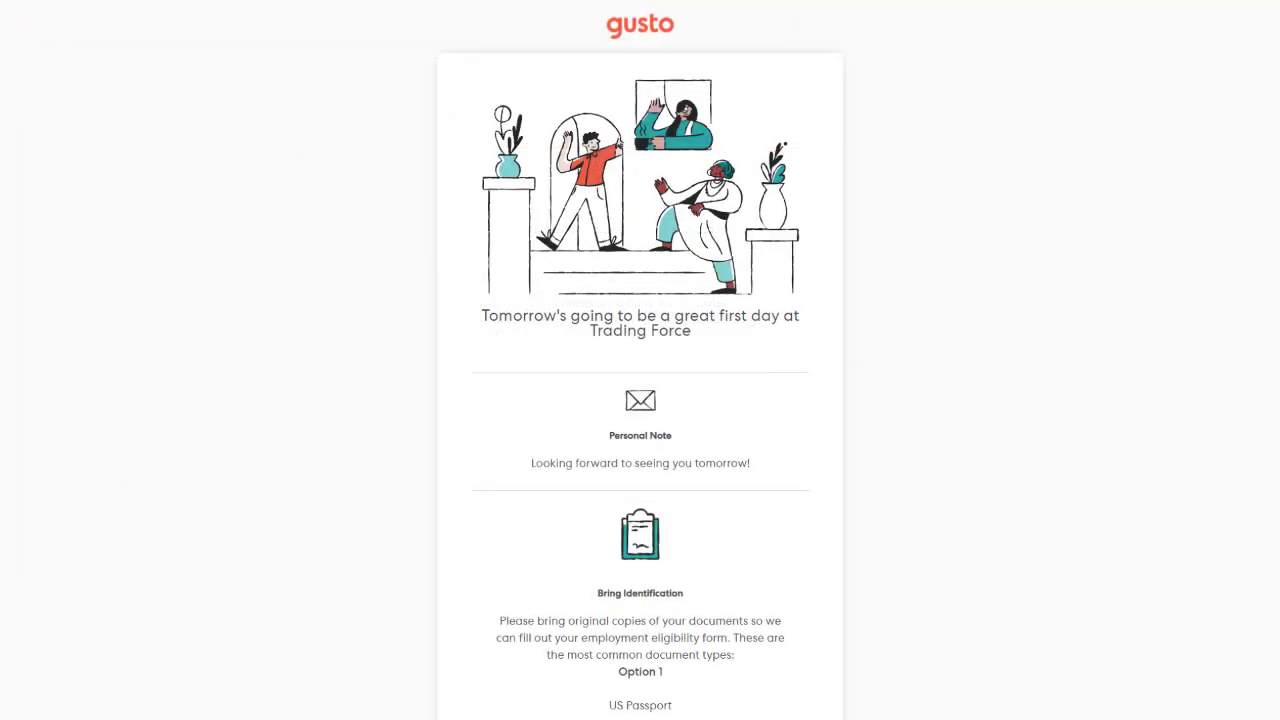
# Scroll the welcome email preview down to the identification options, showing US Passport as Option 1.
pyautogui.scroll(-3, 640, 360)
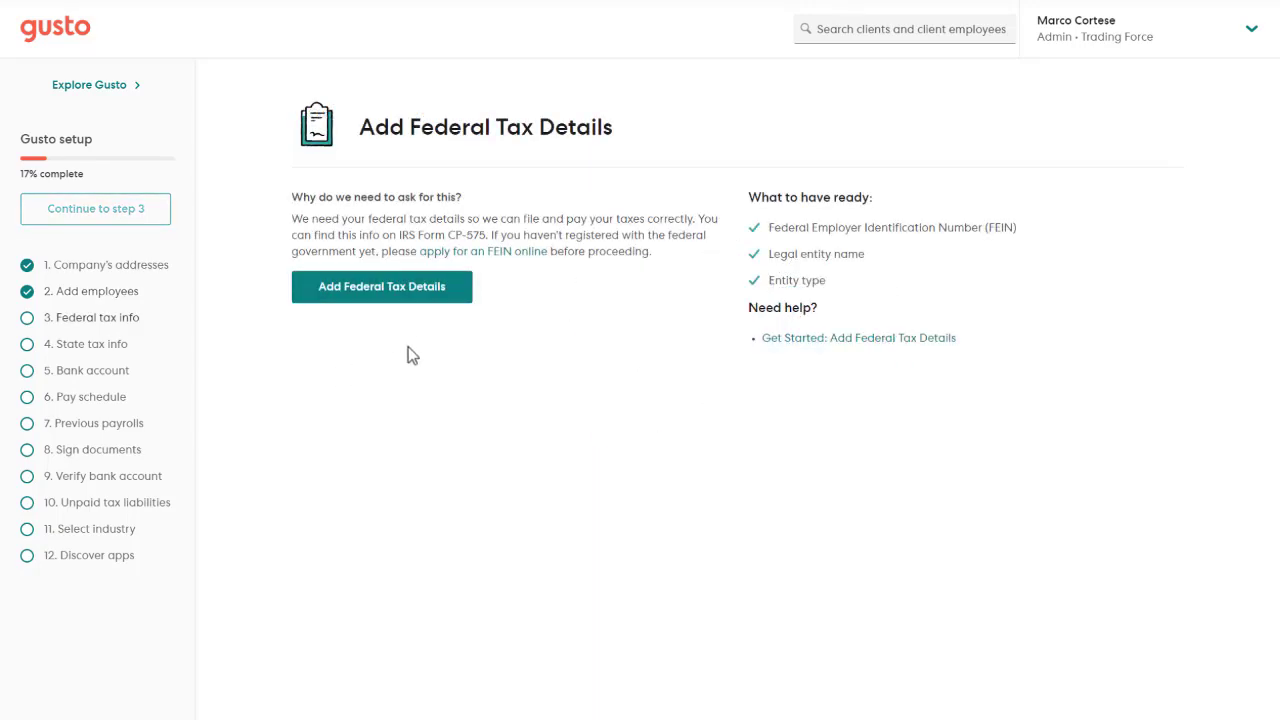
# Save the federal tax details with C-Corporation as the company type.
pyautogui.click(443, 300)
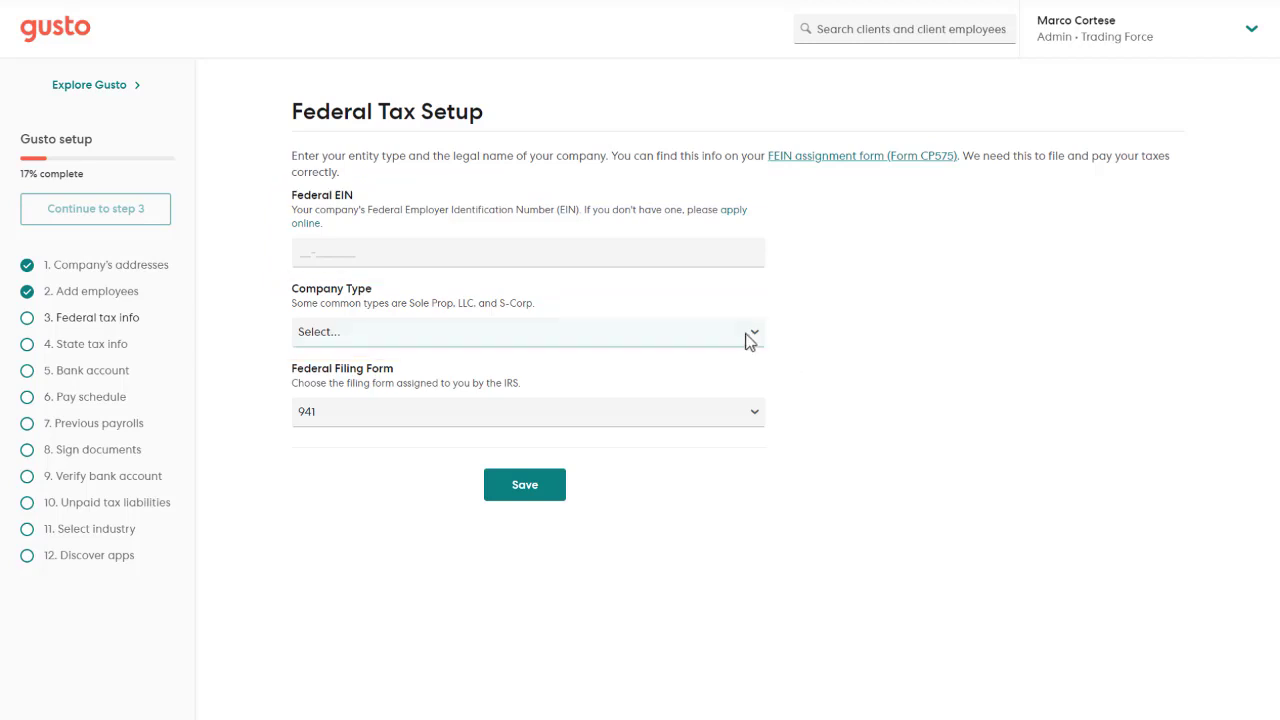
pyautogui.click(748, 340)
pyautogui.click(730, 369)
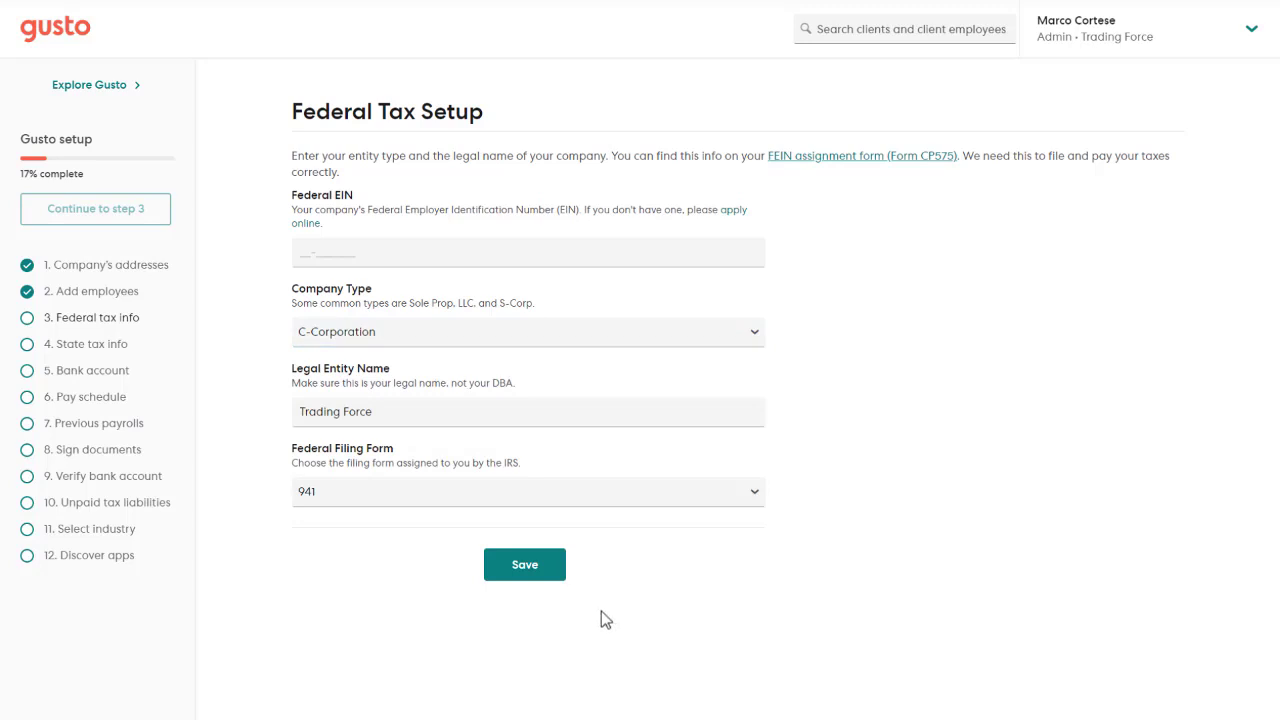
pyautogui.click(558, 574)
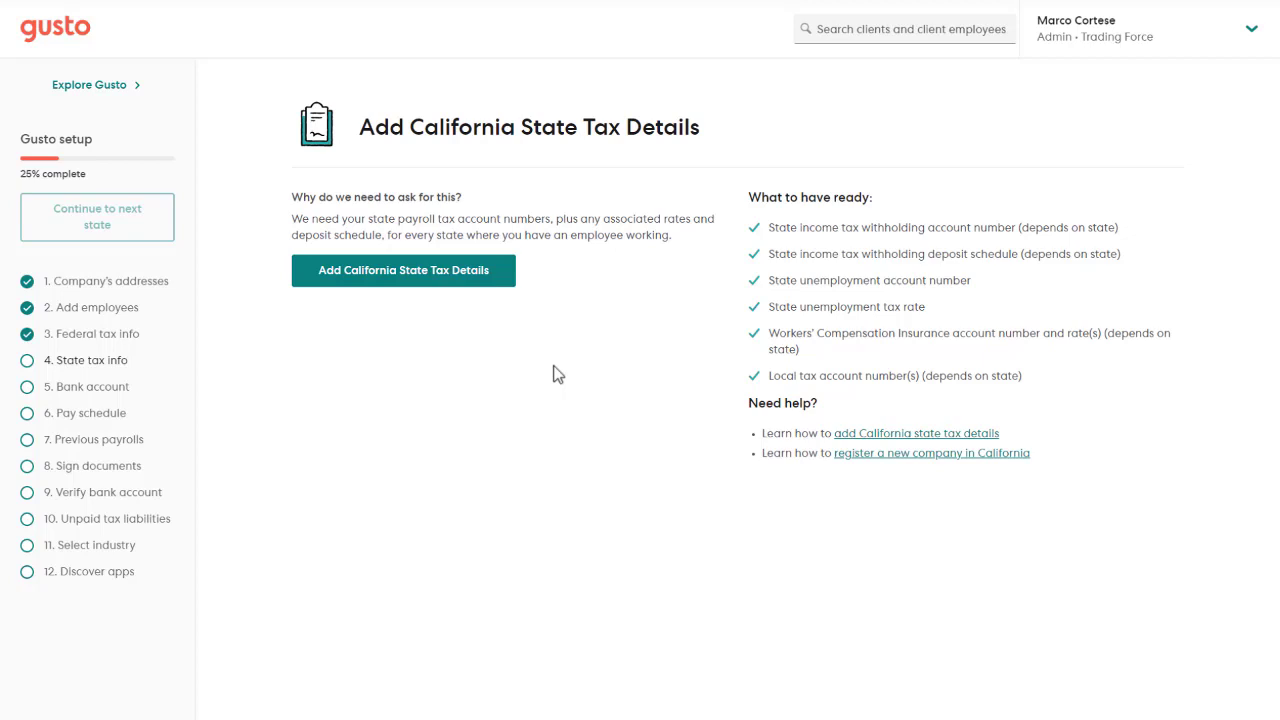
# Save California state tax rates of SUI 1.500% and ETT 0.1%, then continue past the review.
pyautogui.click(479, 289)
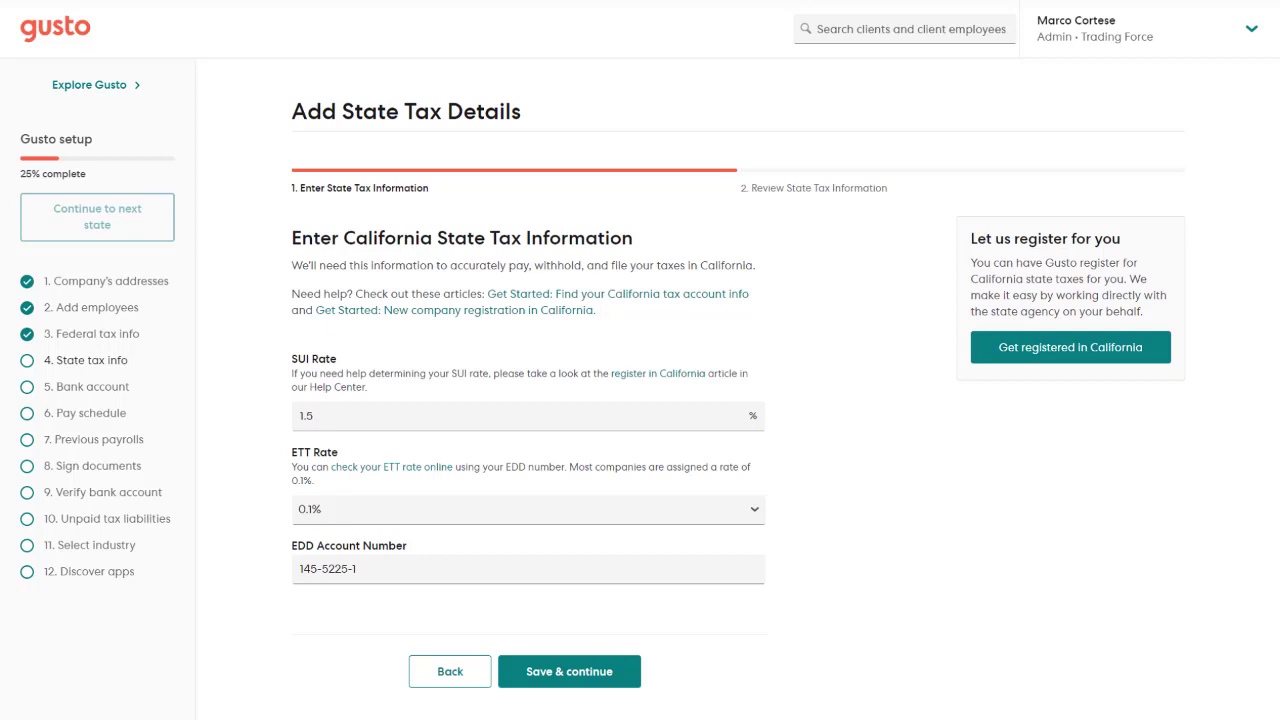
pyautogui.click(633, 684)
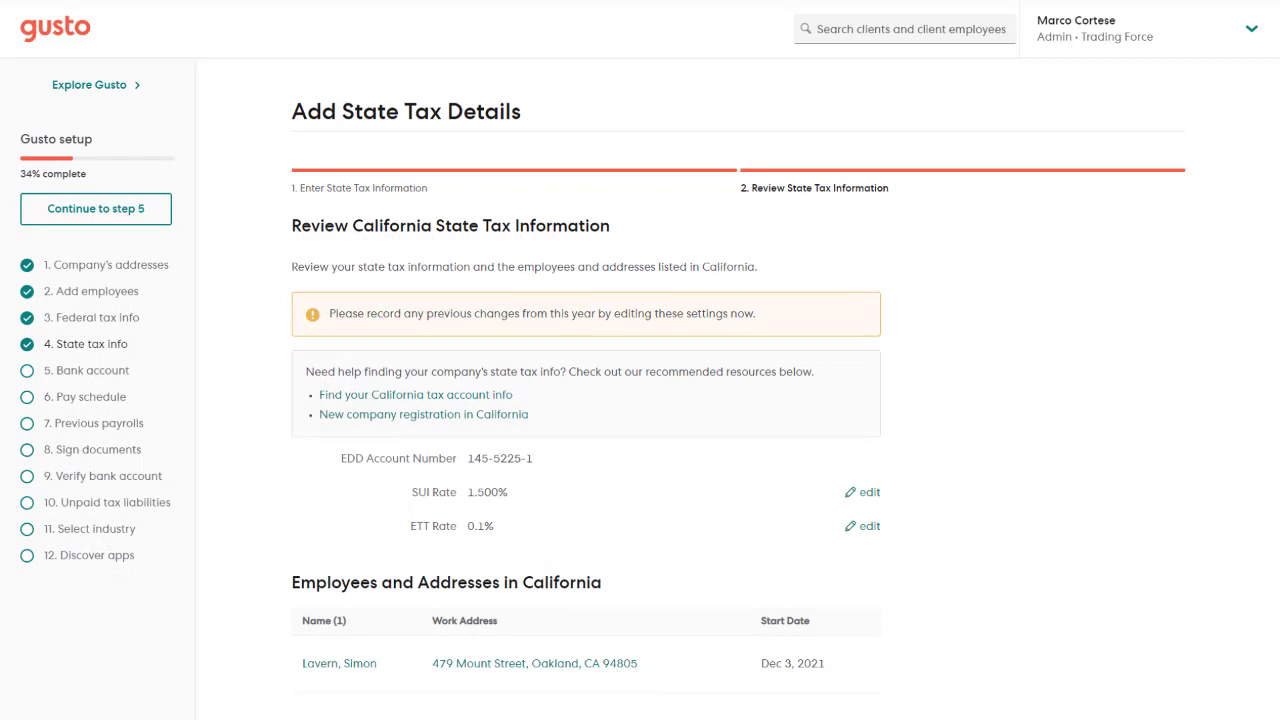
pyautogui.scroll(-3, 743, 640)
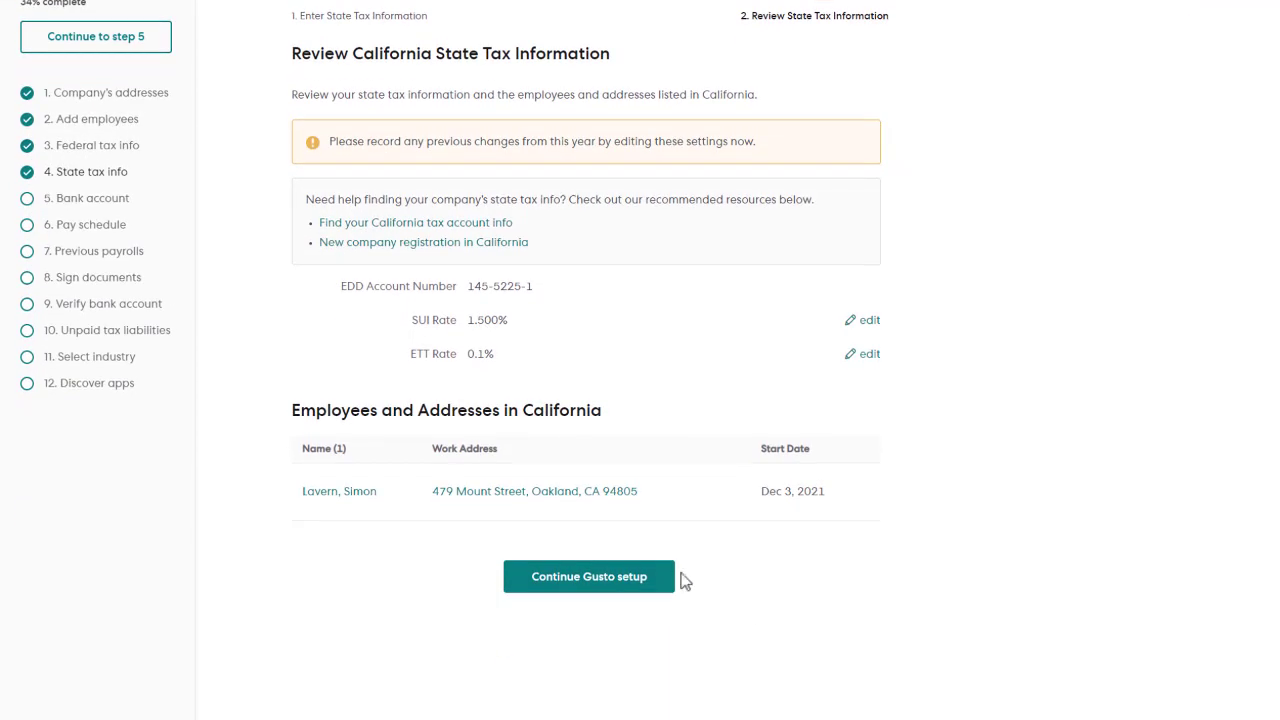
pyautogui.click(663, 580)
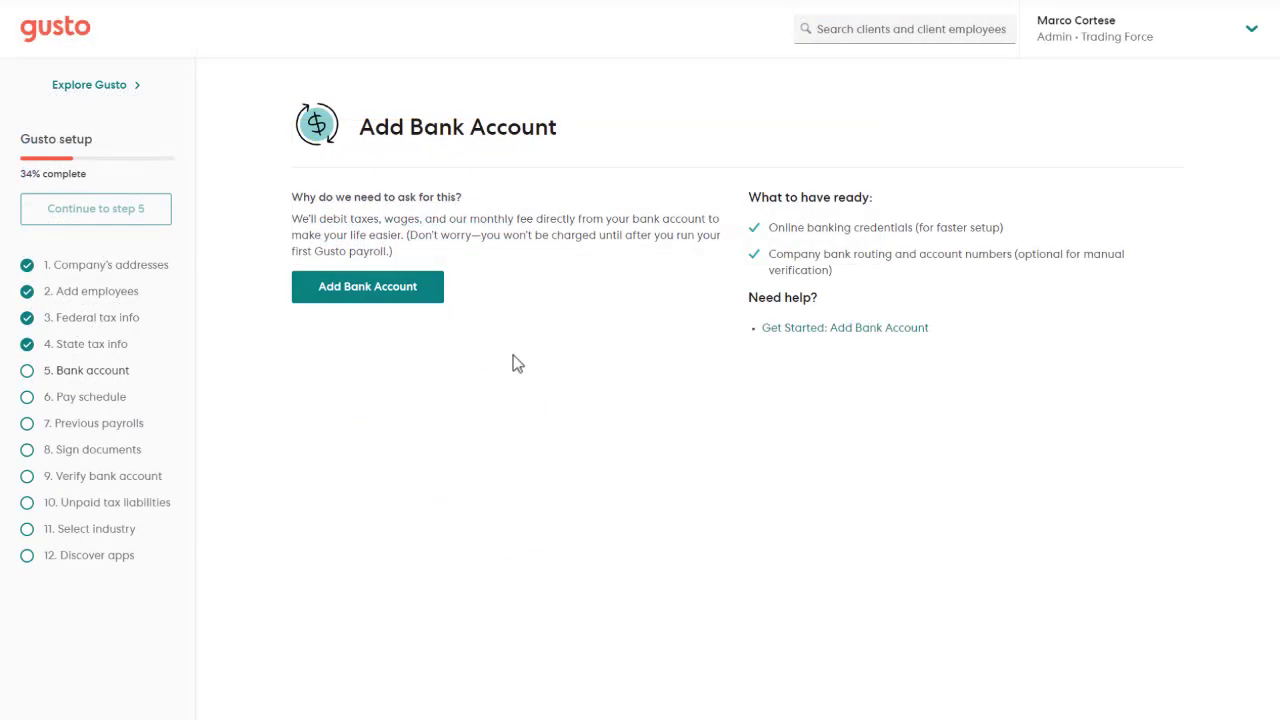
# Add the company checking account and submit it for verification.
pyautogui.click(437, 297)
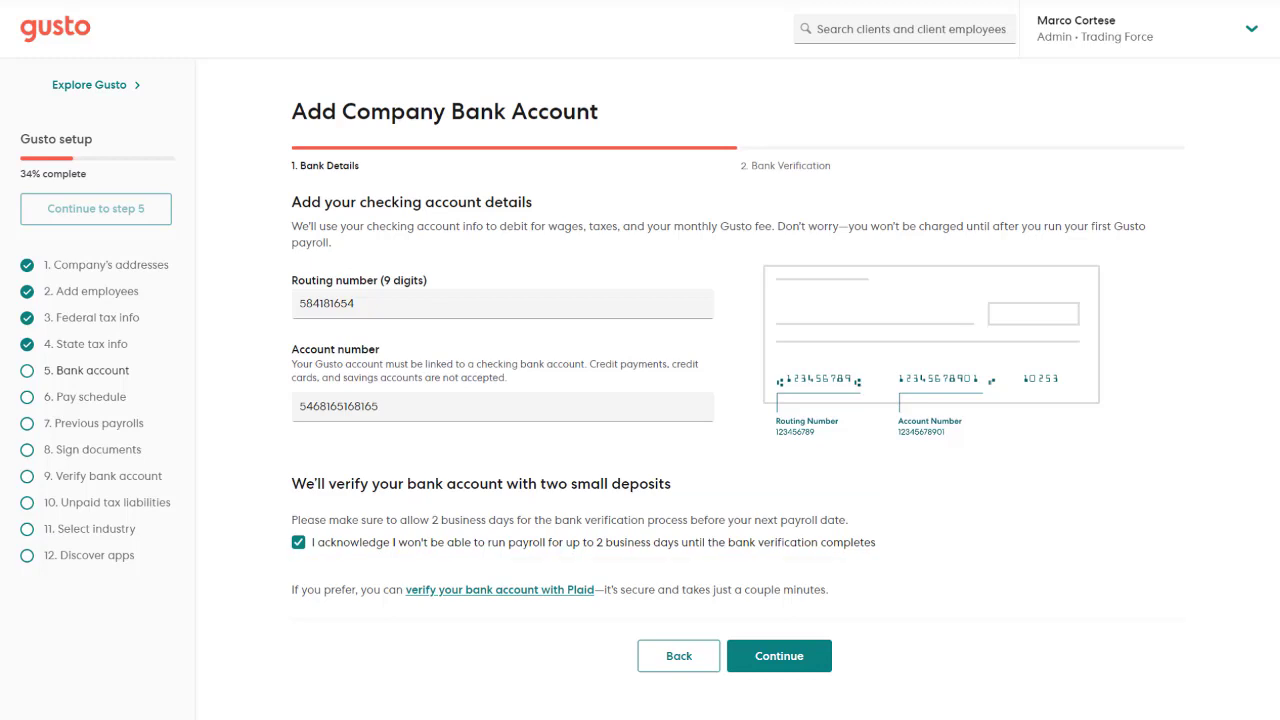
pyautogui.click(826, 658)
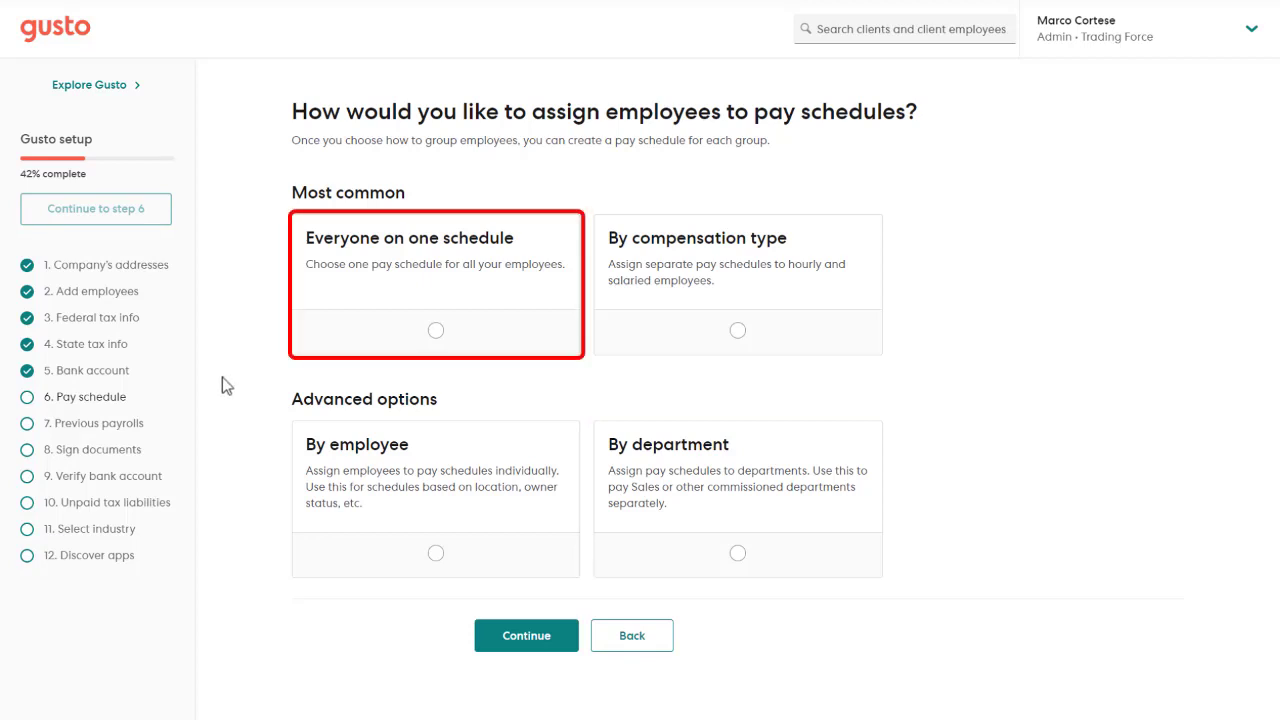
# Put everyone on one pay schedule and open that schedule for editing.
pyautogui.click(347, 330)
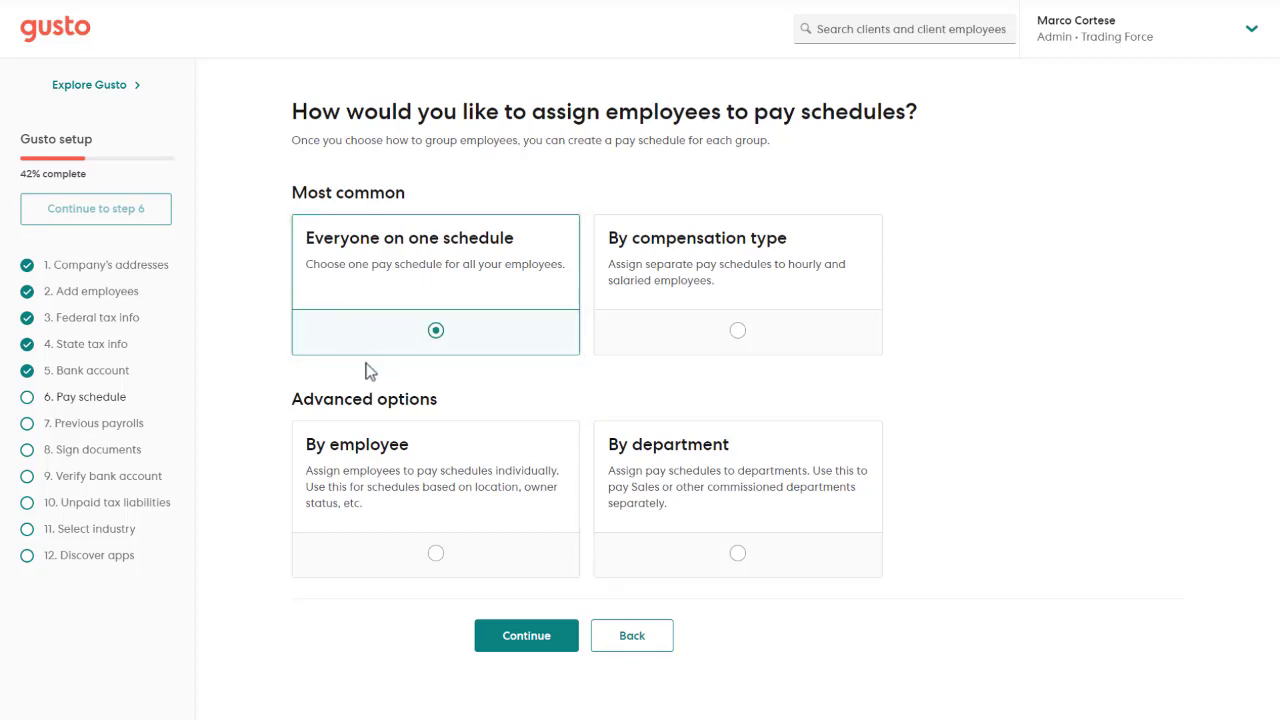
pyautogui.click(520, 640)
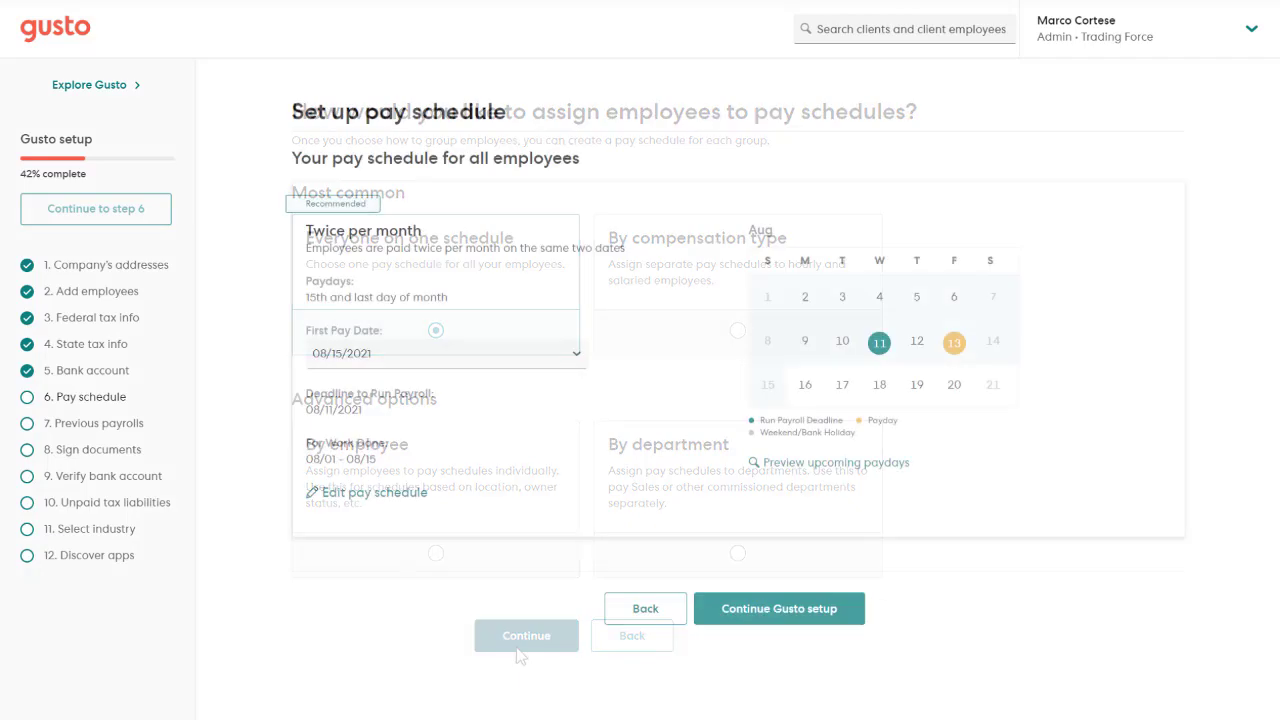
pyautogui.click(413, 494)
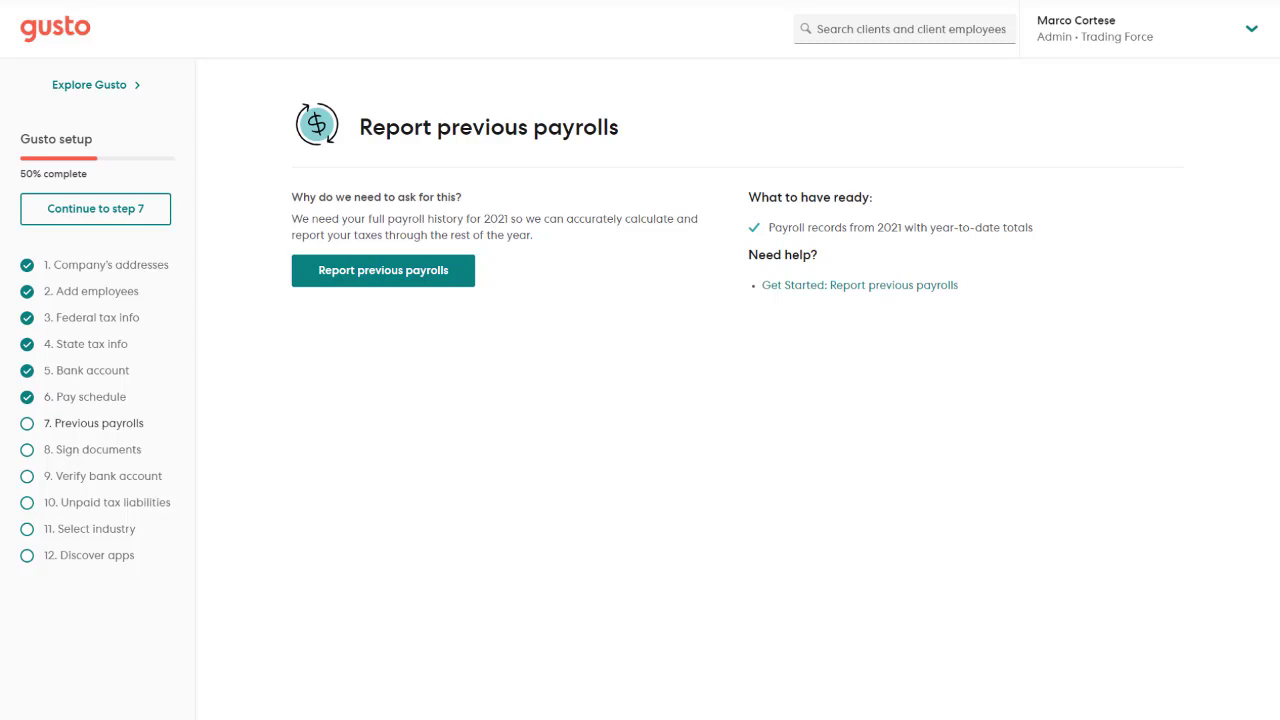
# Start reporting previous payrolls, confirming current employees and no dismissed employees in 2021.
pyautogui.click(468, 284)
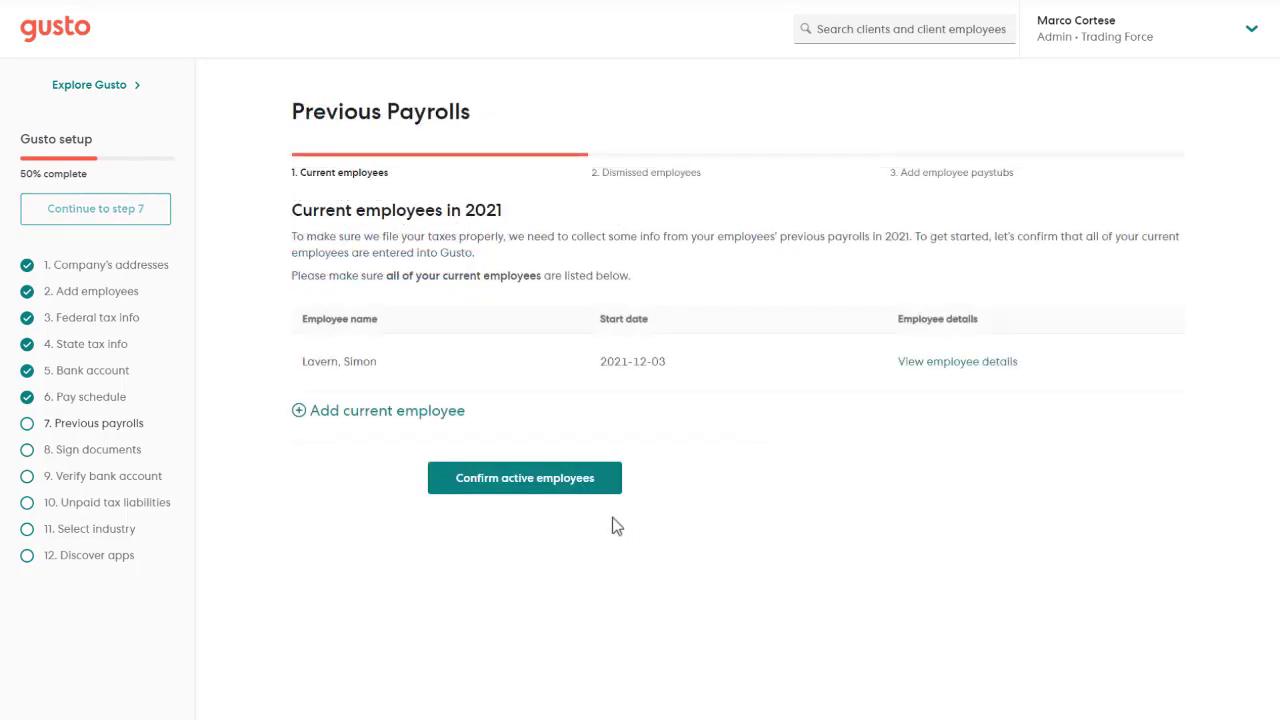
pyautogui.click(618, 485)
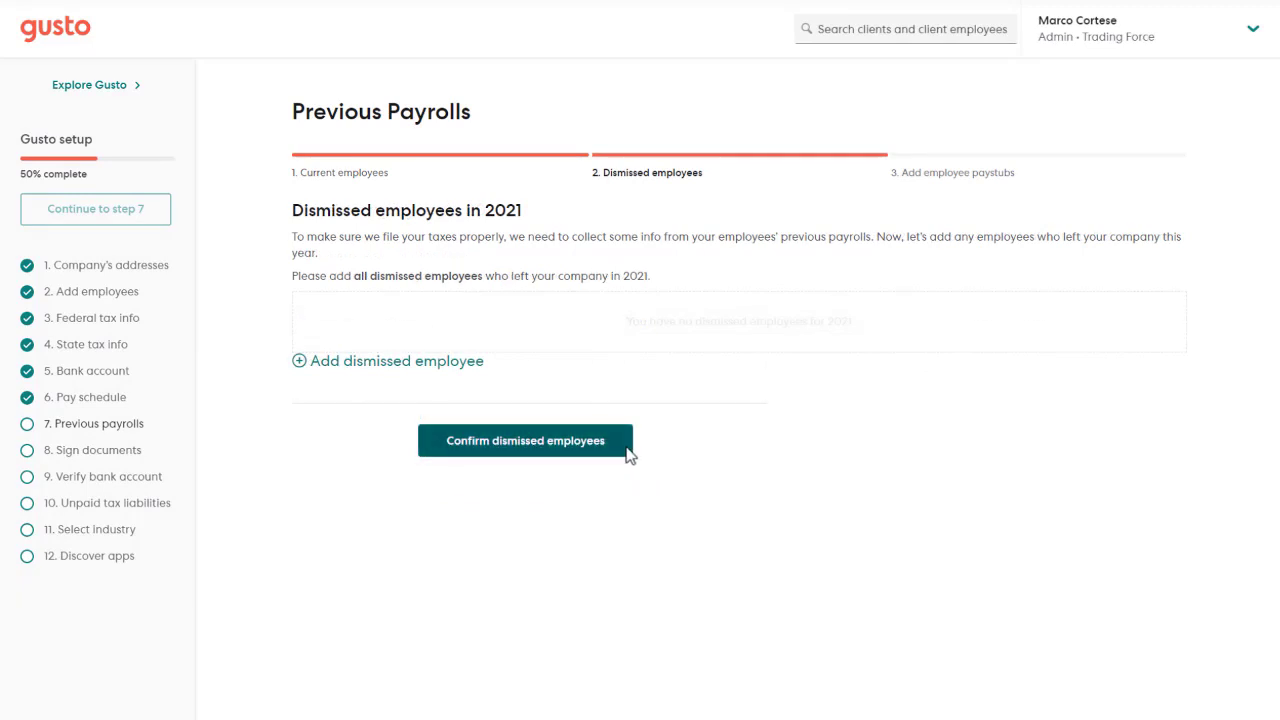
pyautogui.click(627, 451)
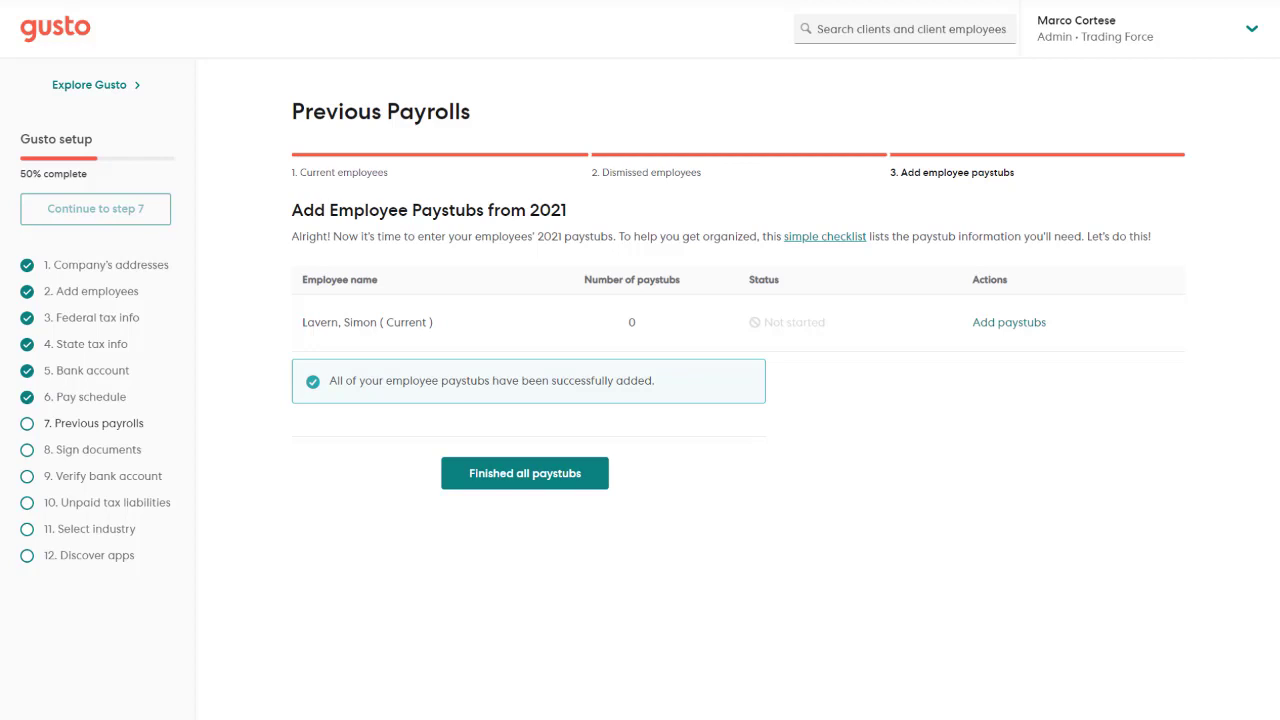
# Add and save the employee's Q3 2021 paystub, then reopen it under Edit paystubs for review.
pyautogui.click(1006, 330)
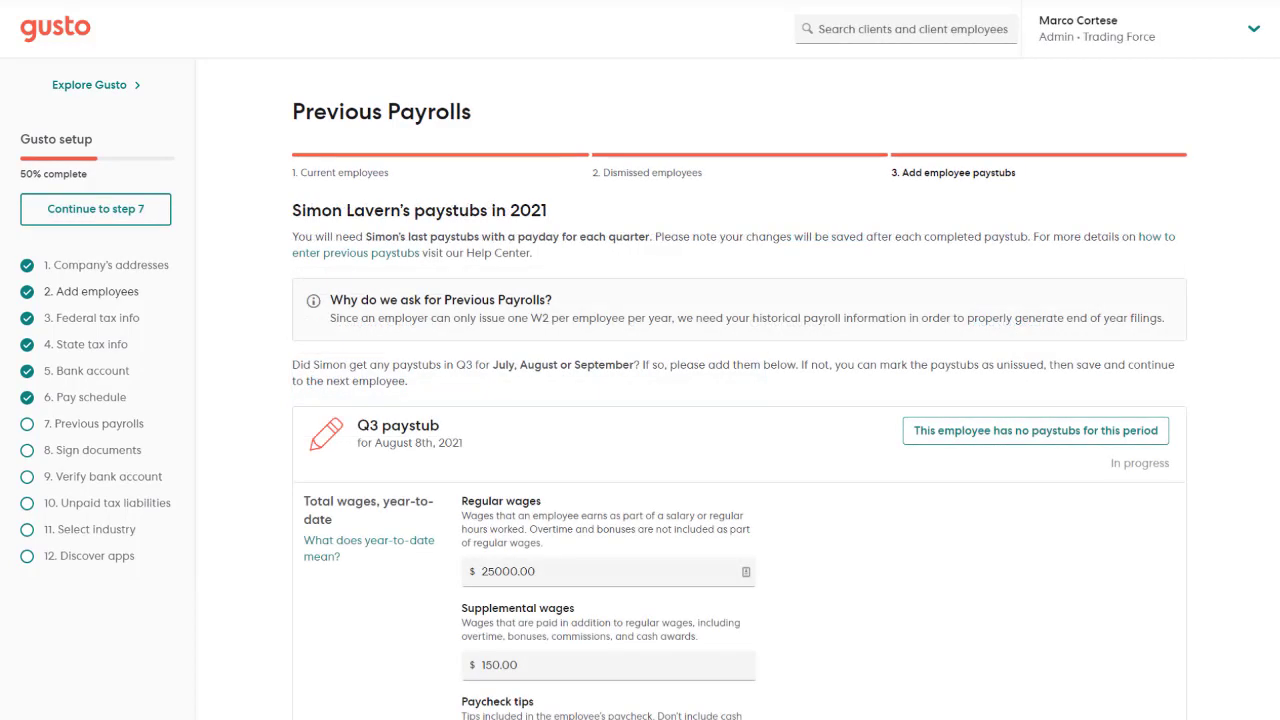
pyautogui.scroll(-8, 640, 360)
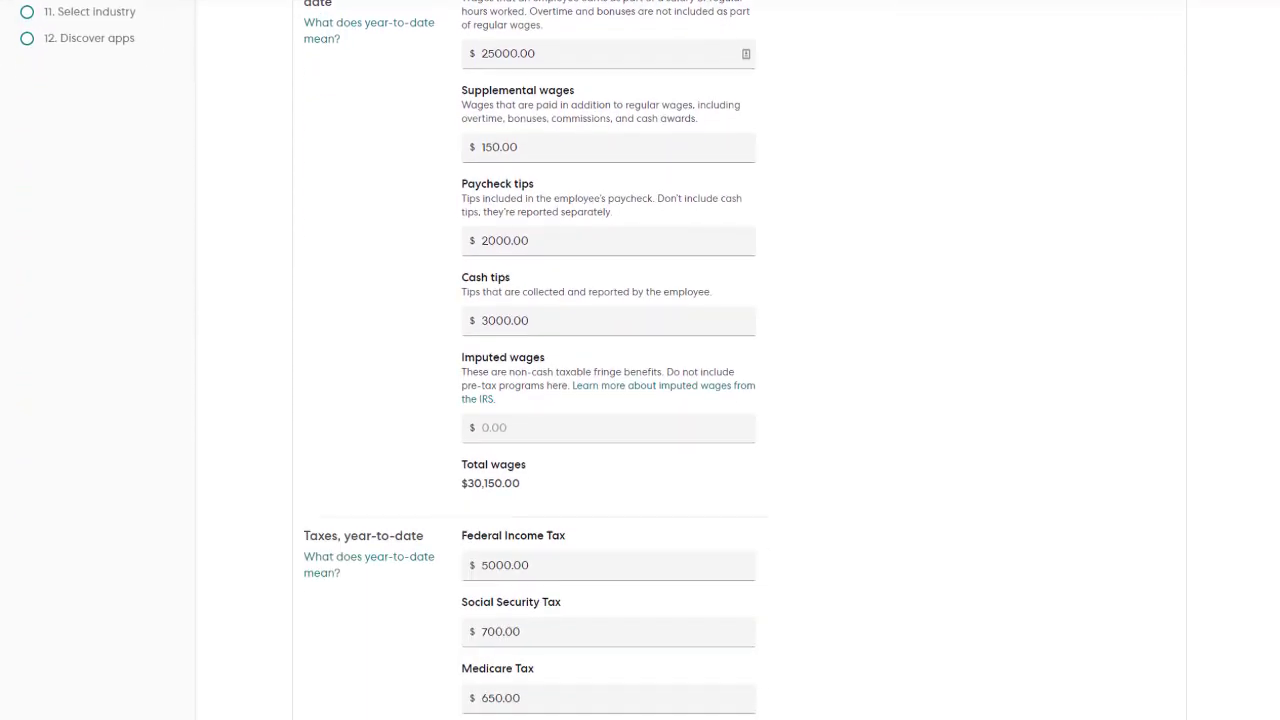
pyautogui.scroll(-2, 640, 360)
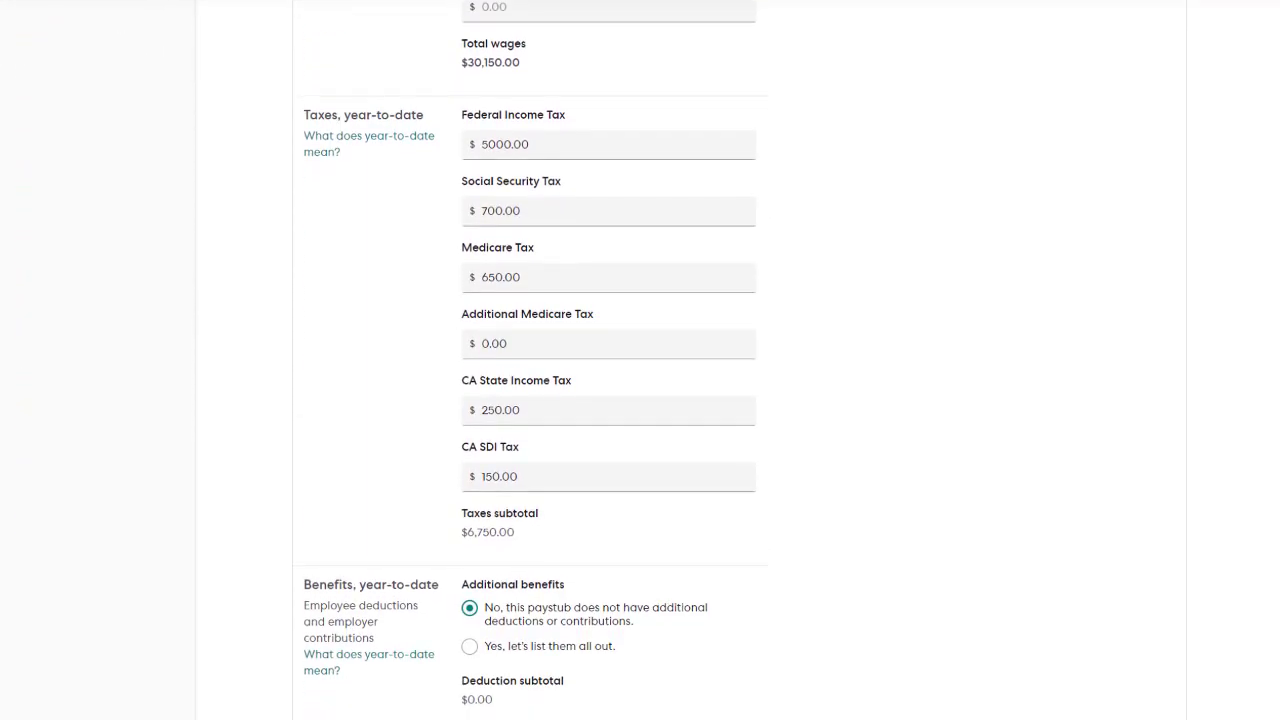
pyautogui.scroll(-5, 640, 360)
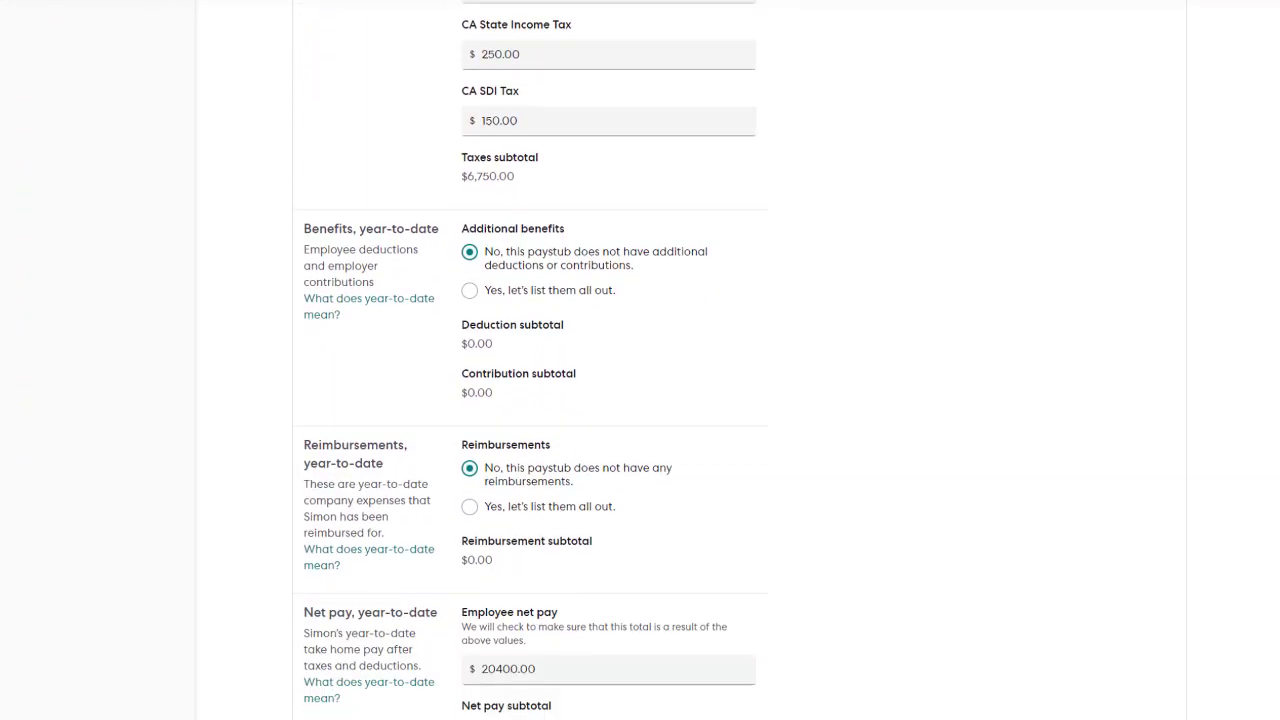
pyautogui.scroll(-1, 640, 360)
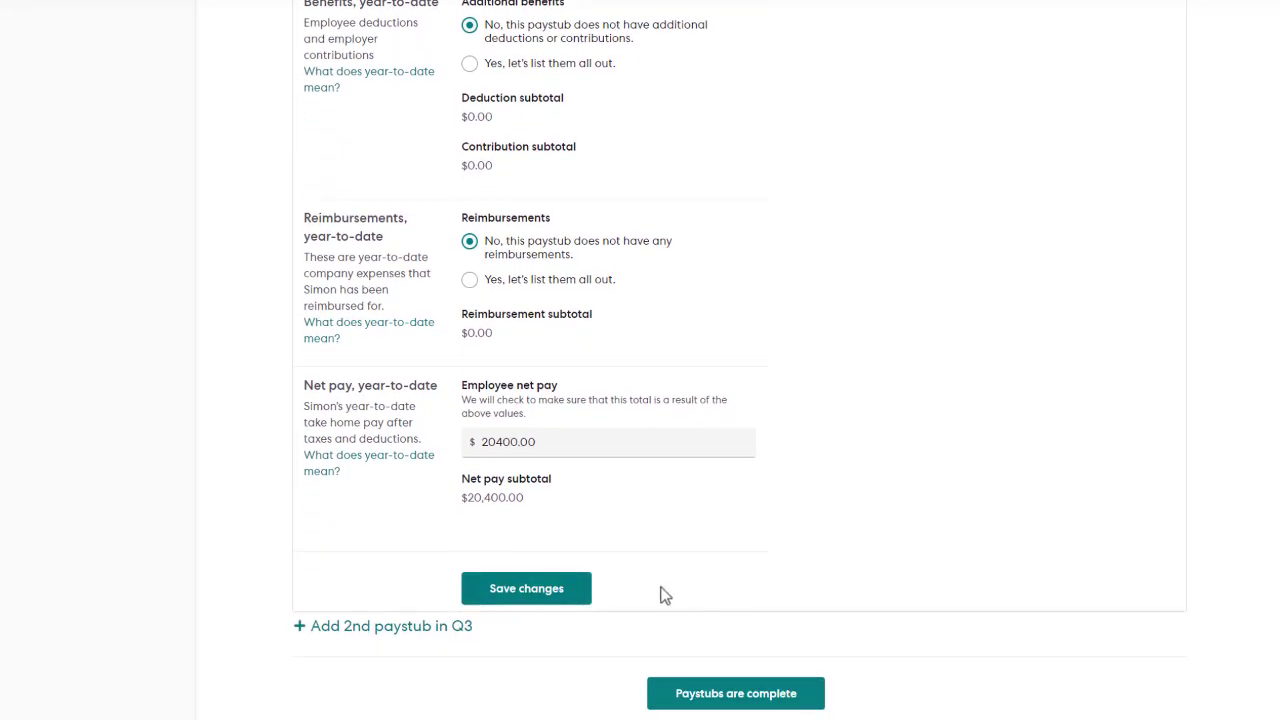
pyautogui.click(584, 590)
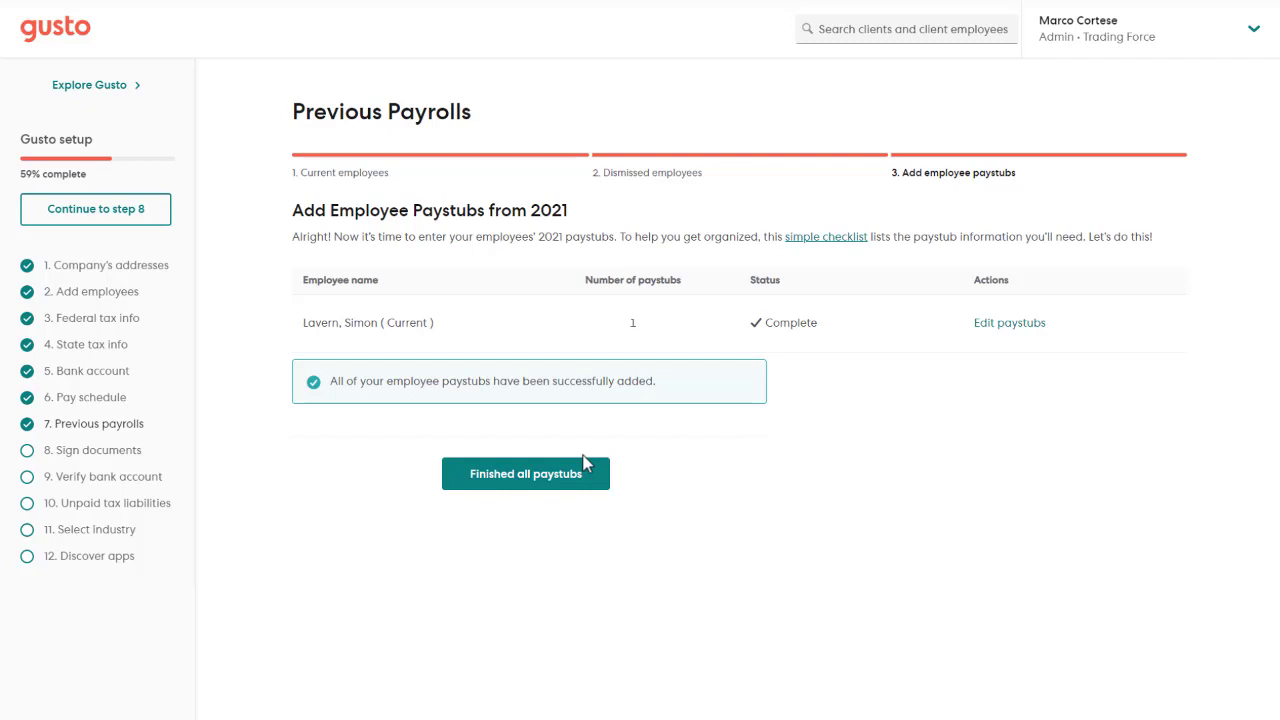
pyautogui.click(996, 326)
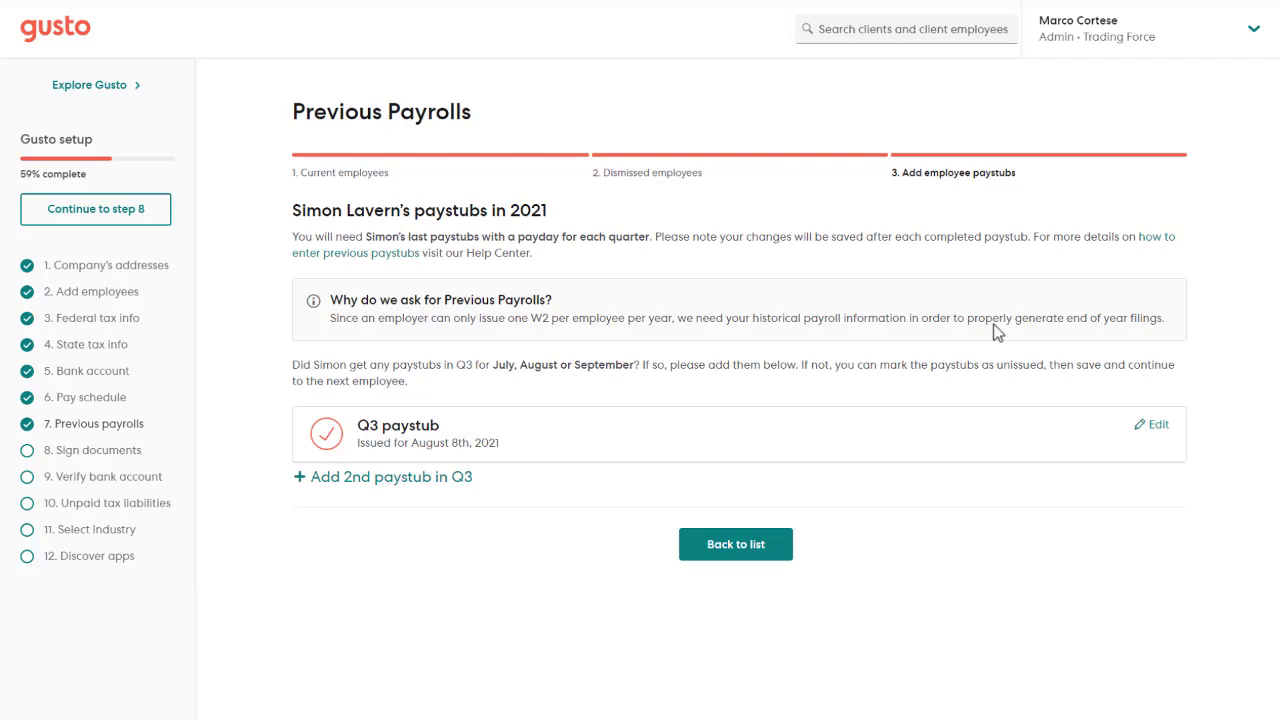
pyautogui.click(1150, 427)
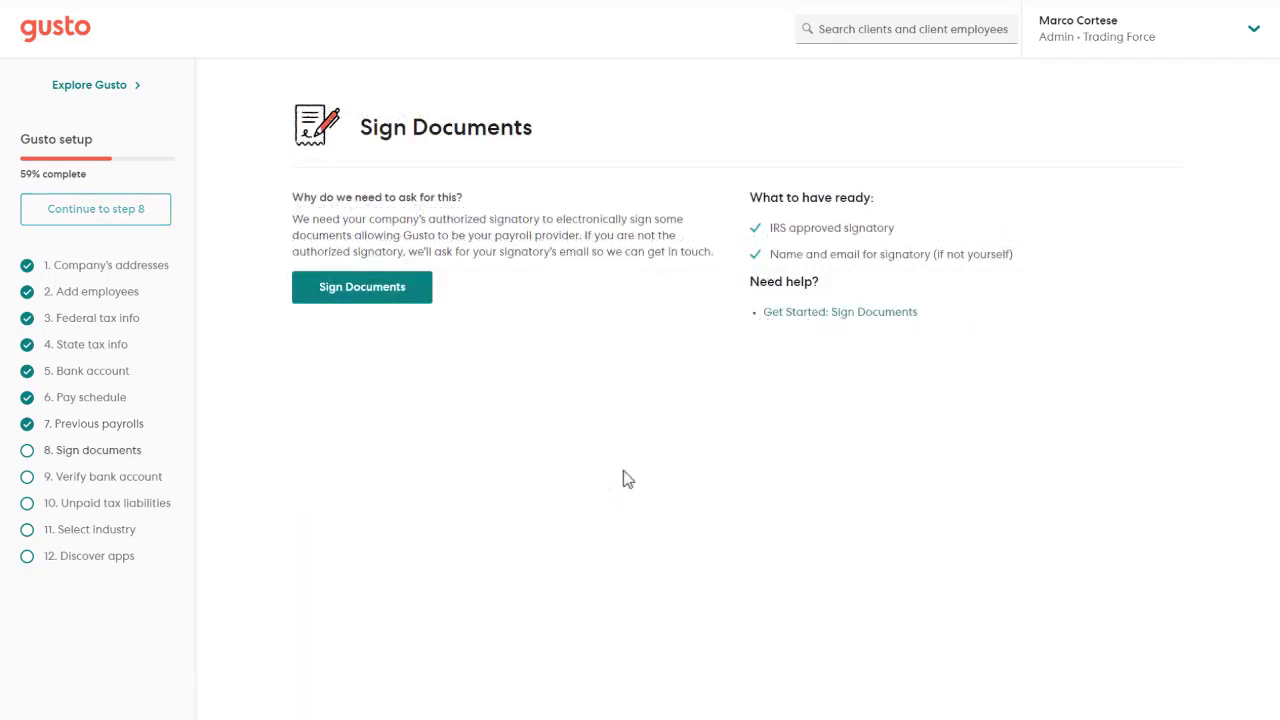
# Declare yourself the authorized signatory with title Owner, personal details and home address, and save.
pyautogui.click(414, 297)
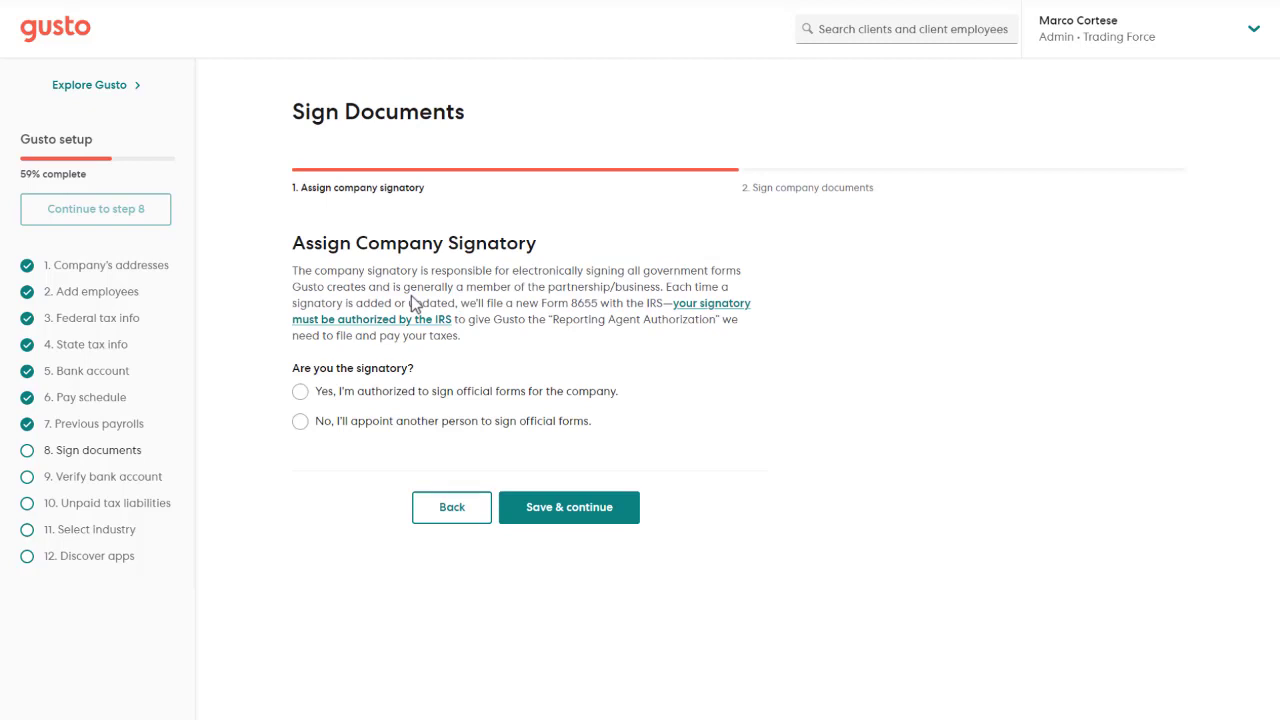
pyautogui.click(430, 391)
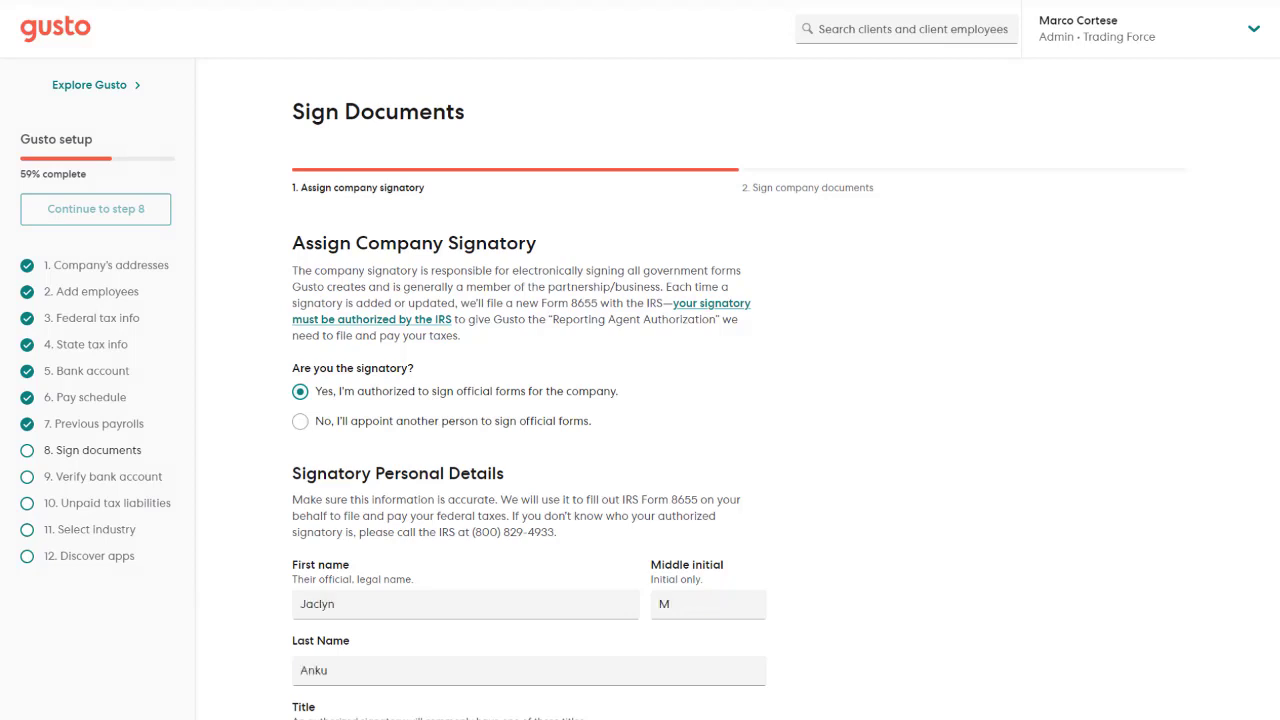
pyautogui.scroll(-6, 530, 400)
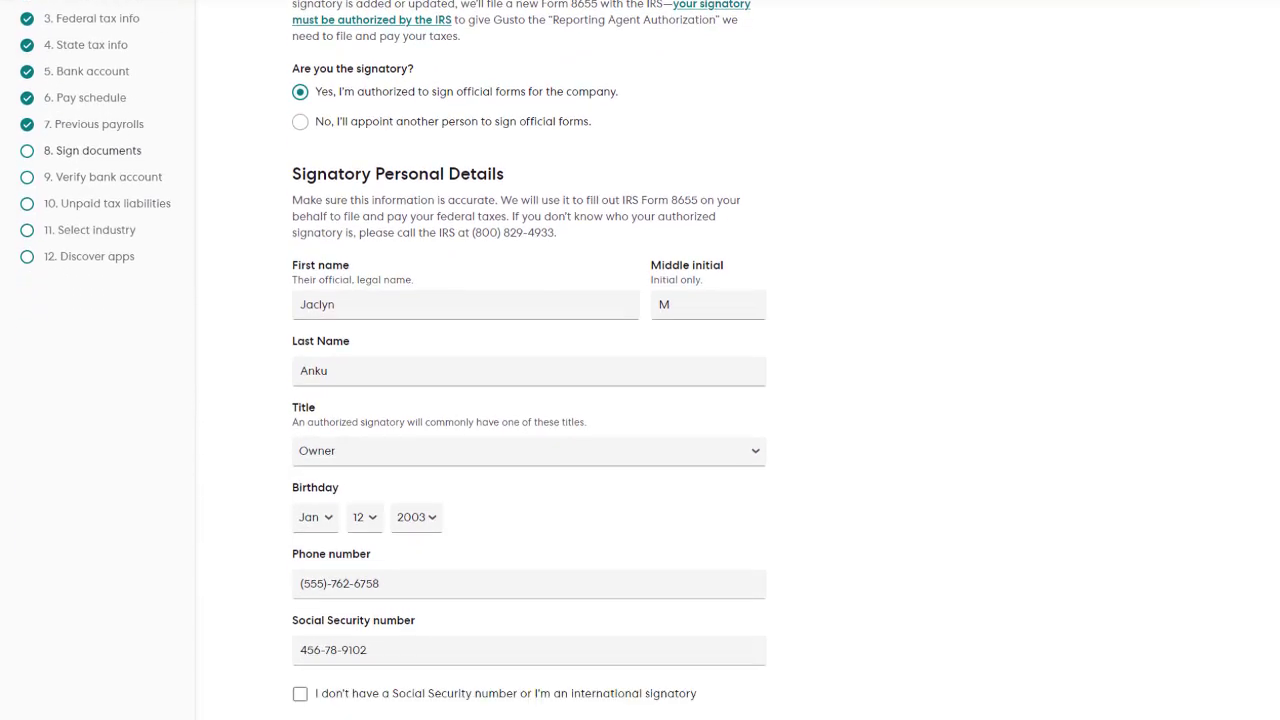
pyautogui.scroll(-2, 530, 400)
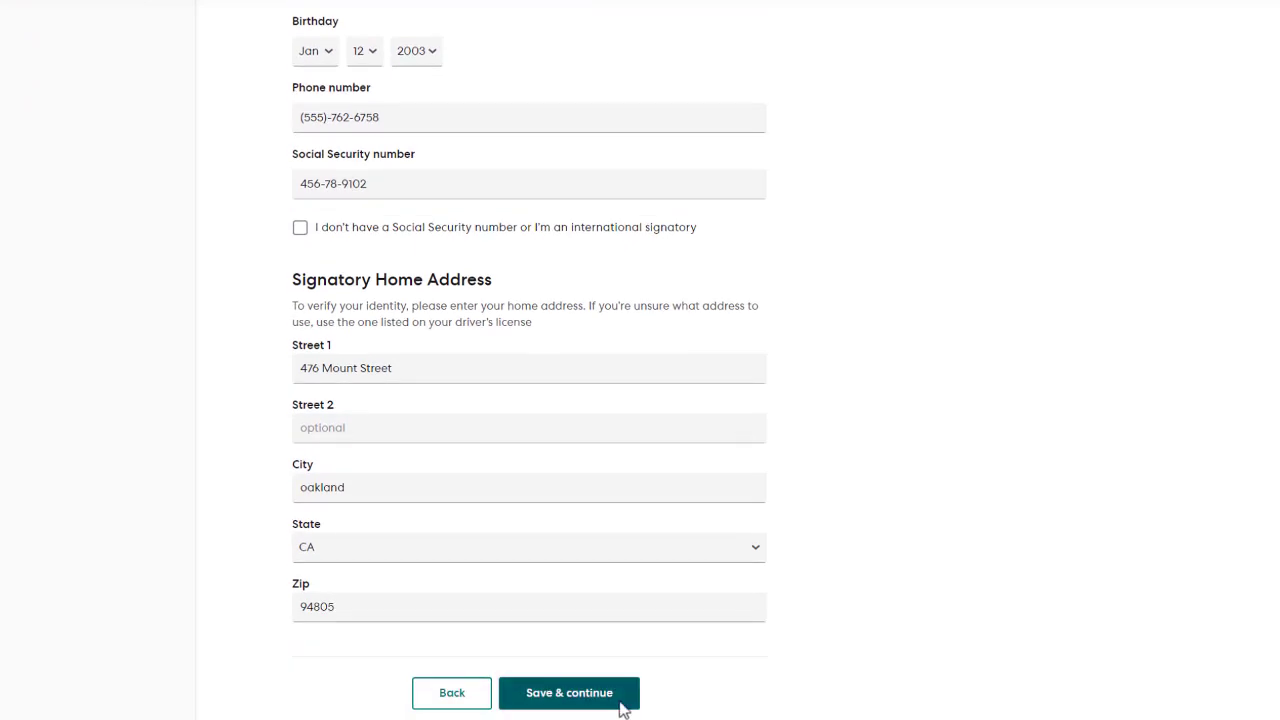
pyautogui.click(588, 706)
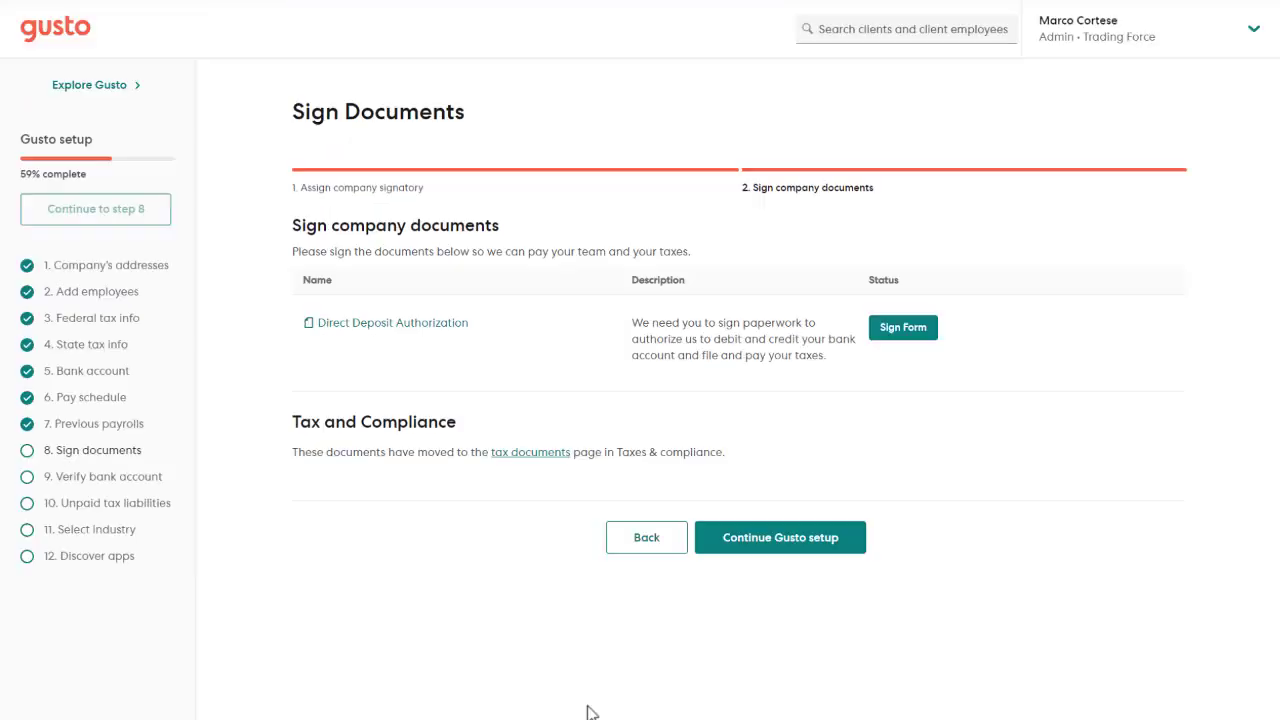
# Sign the Direct Deposit Authorization by typing the signatory's name and consenting to e-sign.
pyautogui.click(926, 332)
pyautogui.click(745, 217)
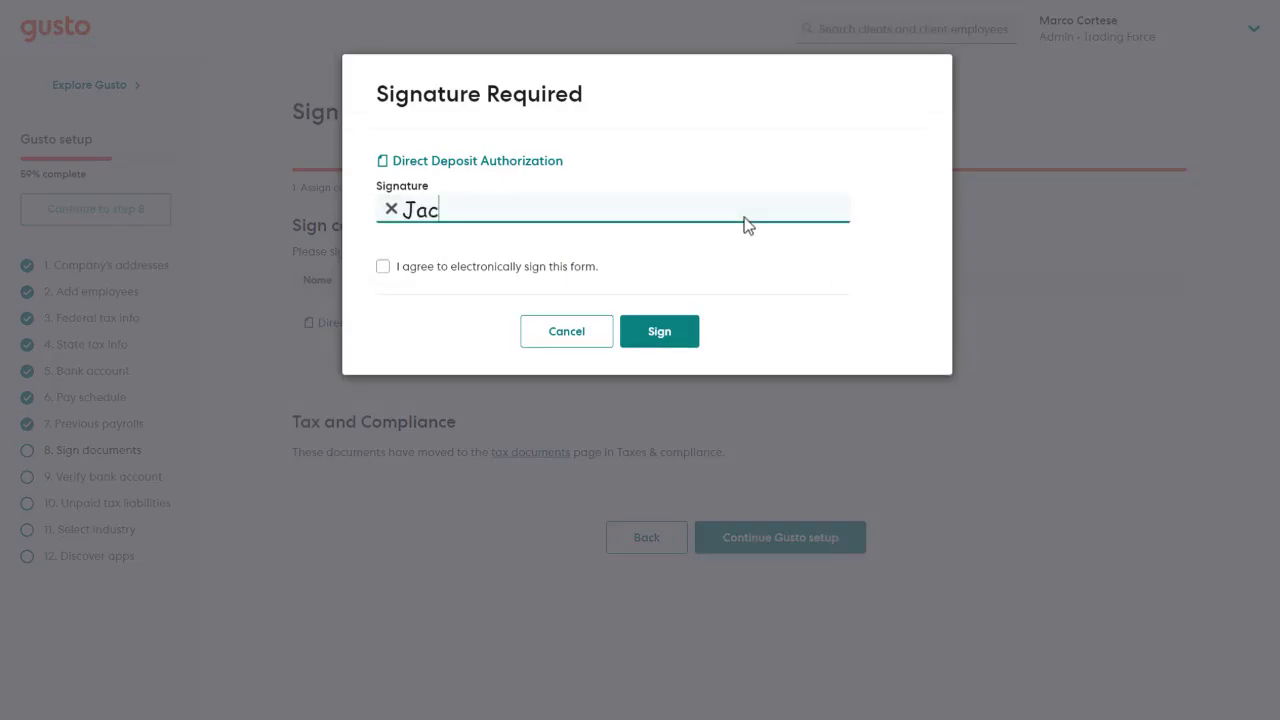
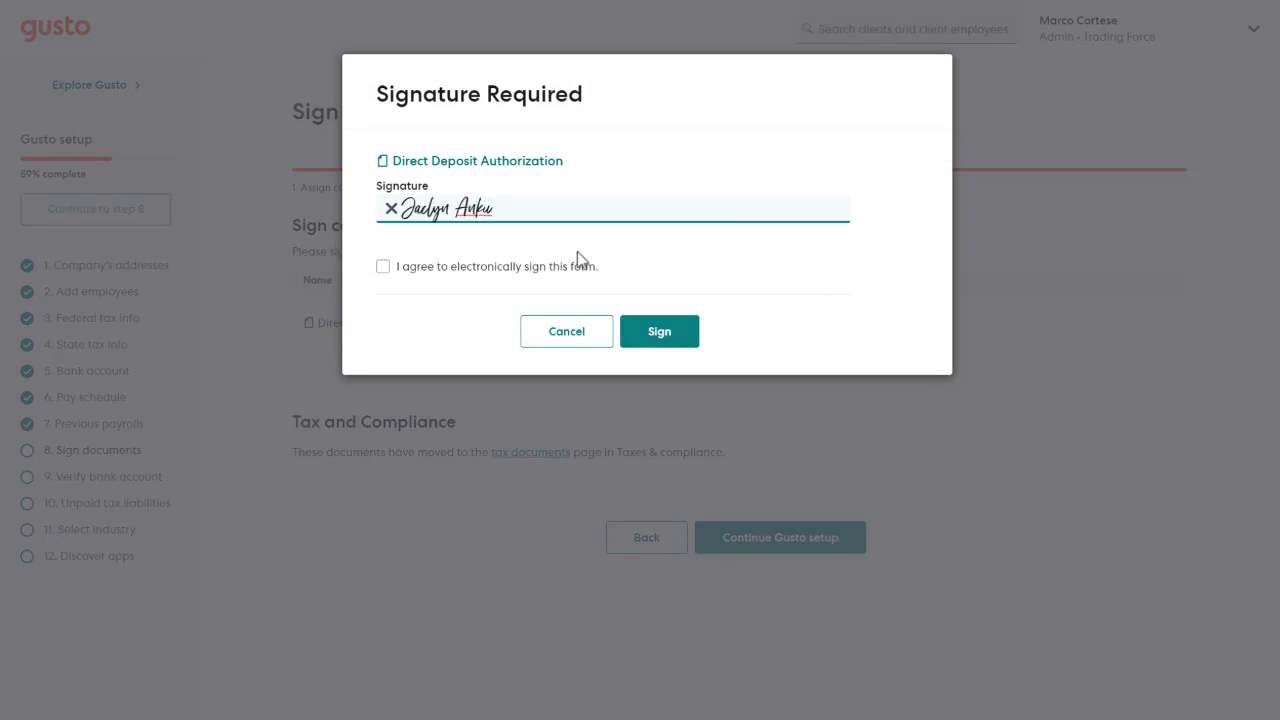
pyautogui.click(519, 268)
pyautogui.click(655, 329)
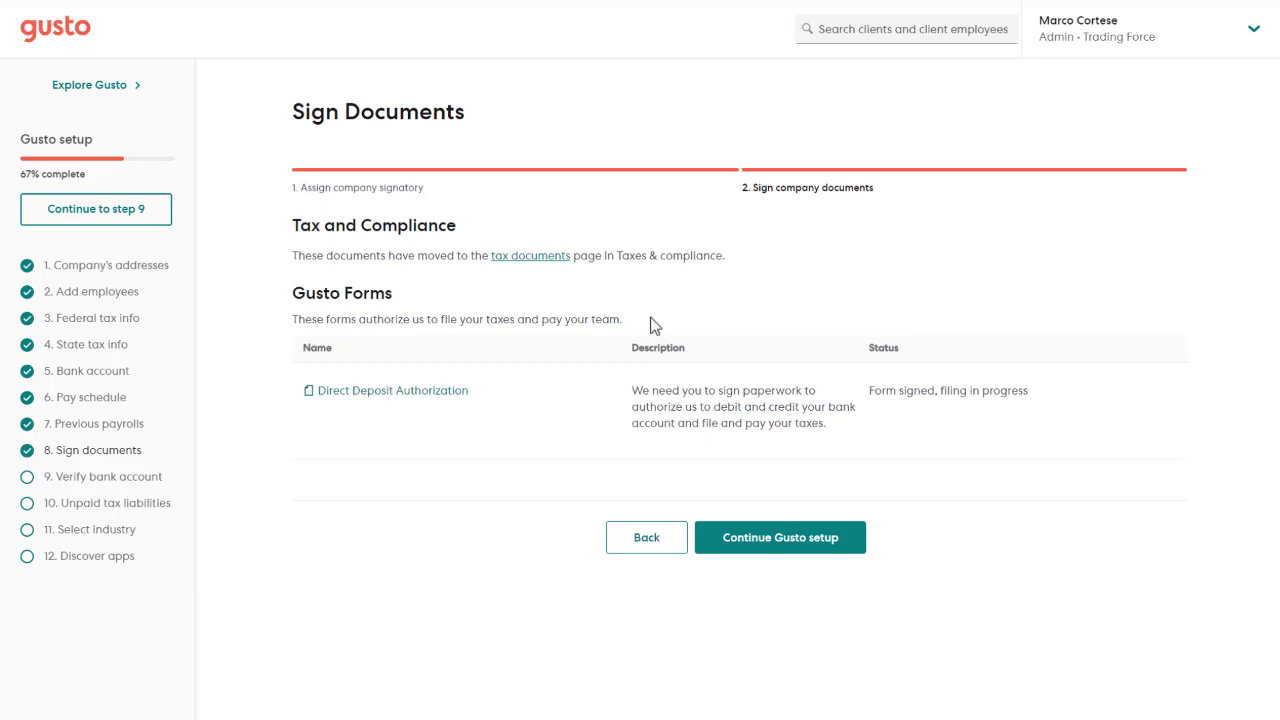
# Answer Yes to unpaid payroll taxes and confirm FUTA $42.00, CA SUI $105.00 and CA ETT $7.00.
pyautogui.click(749, 537)
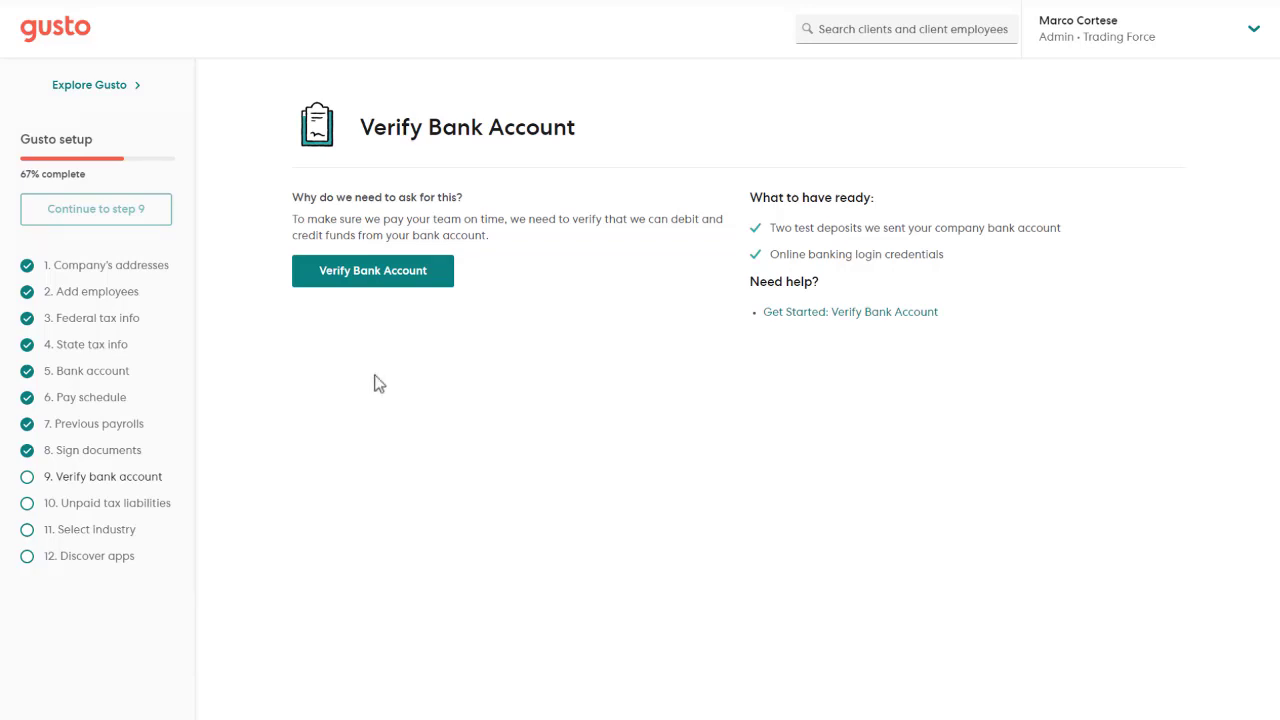
pyautogui.click(102, 509)
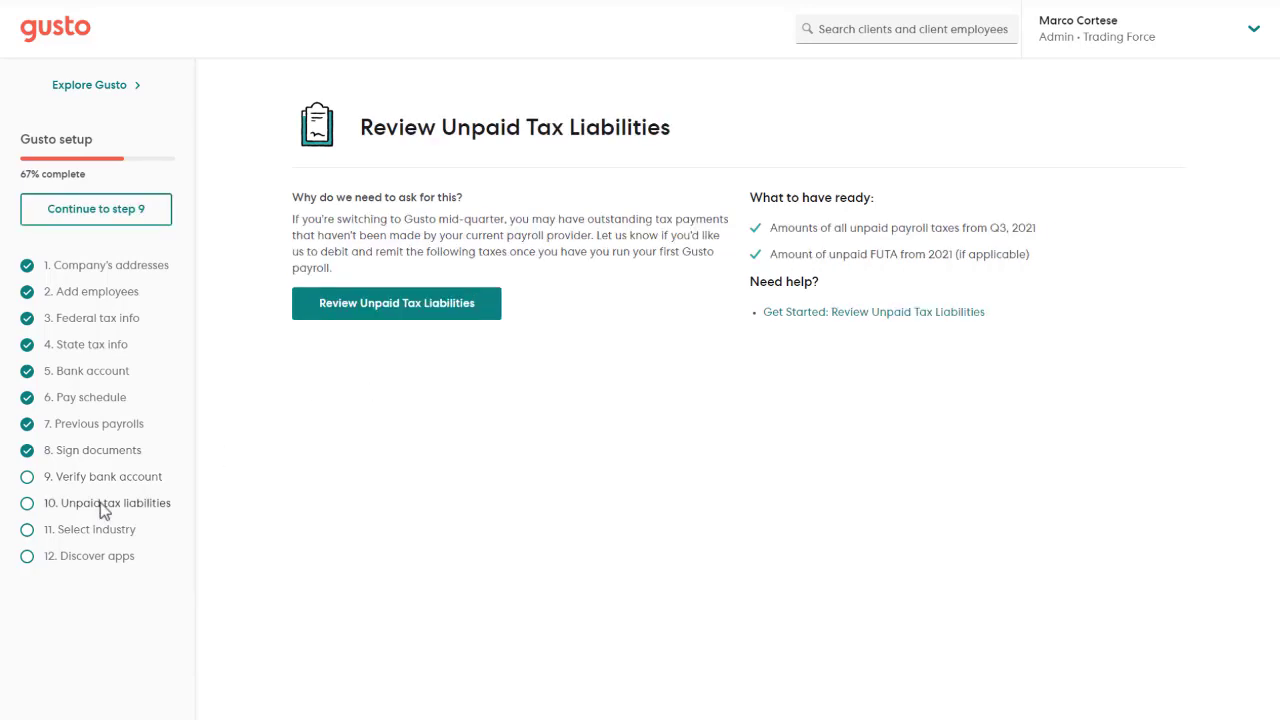
pyautogui.click(372, 314)
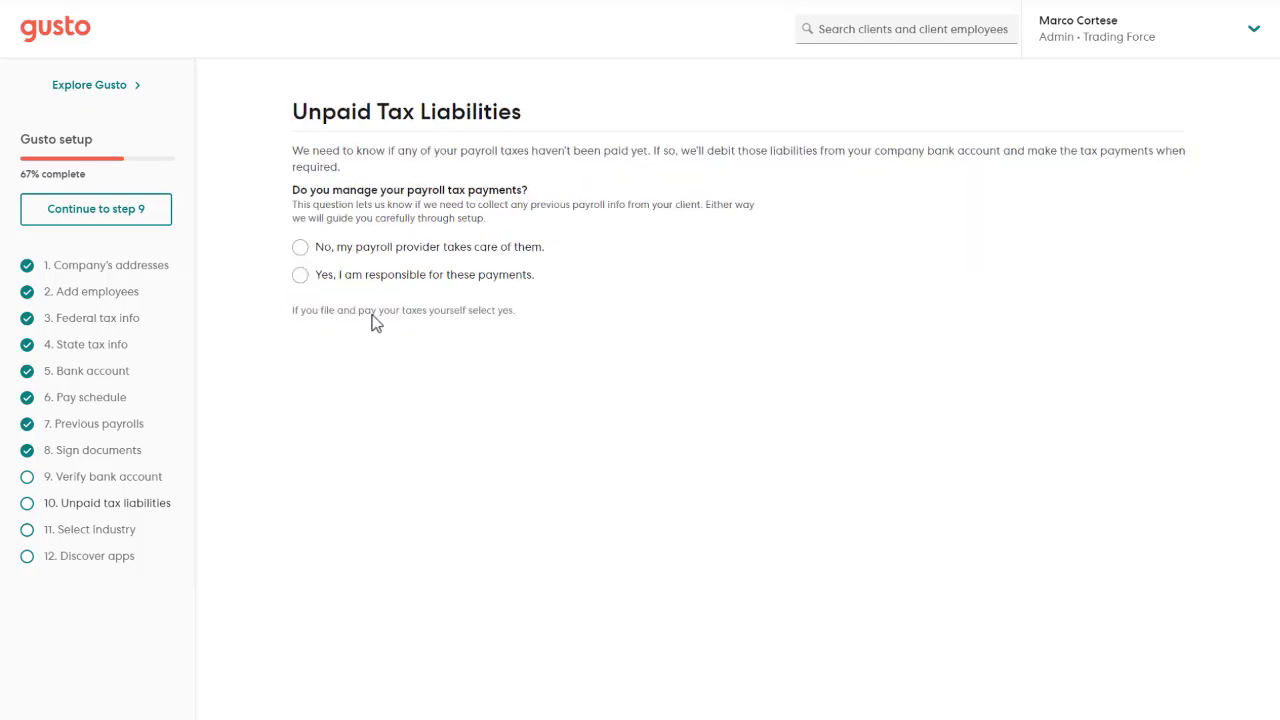
pyautogui.click(362, 278)
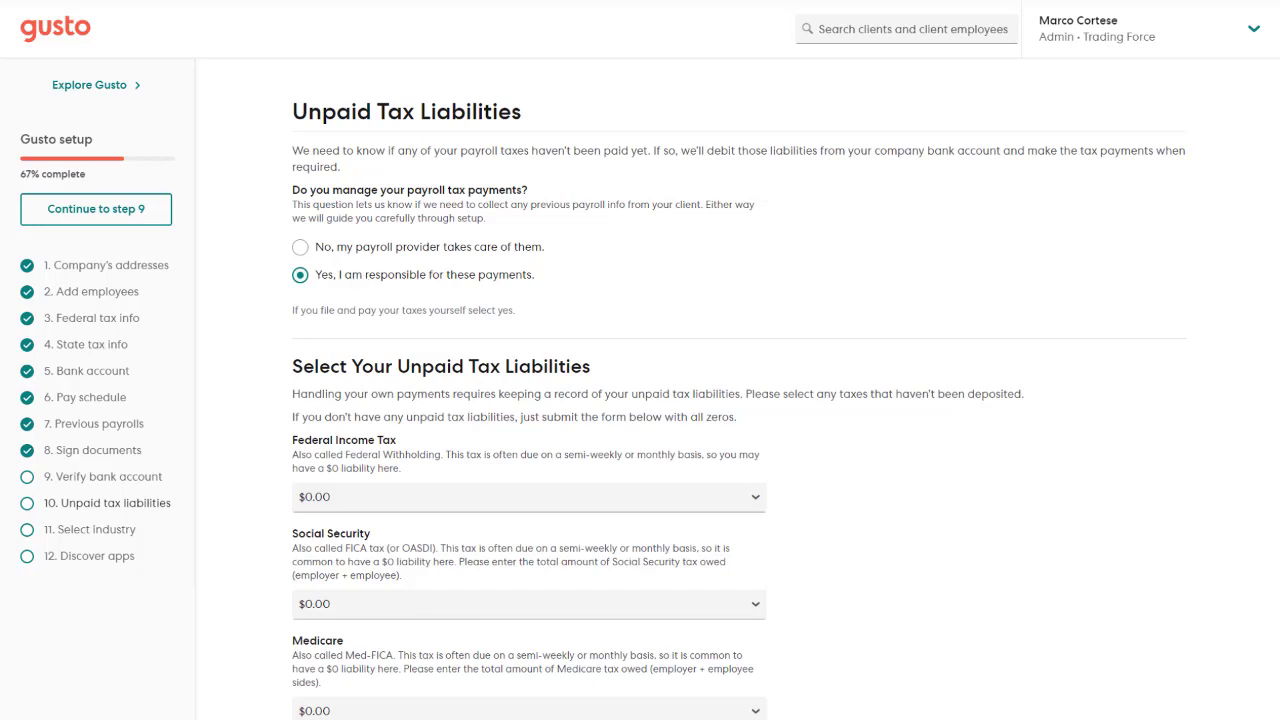
pyautogui.scroll(-6, 640, 400)
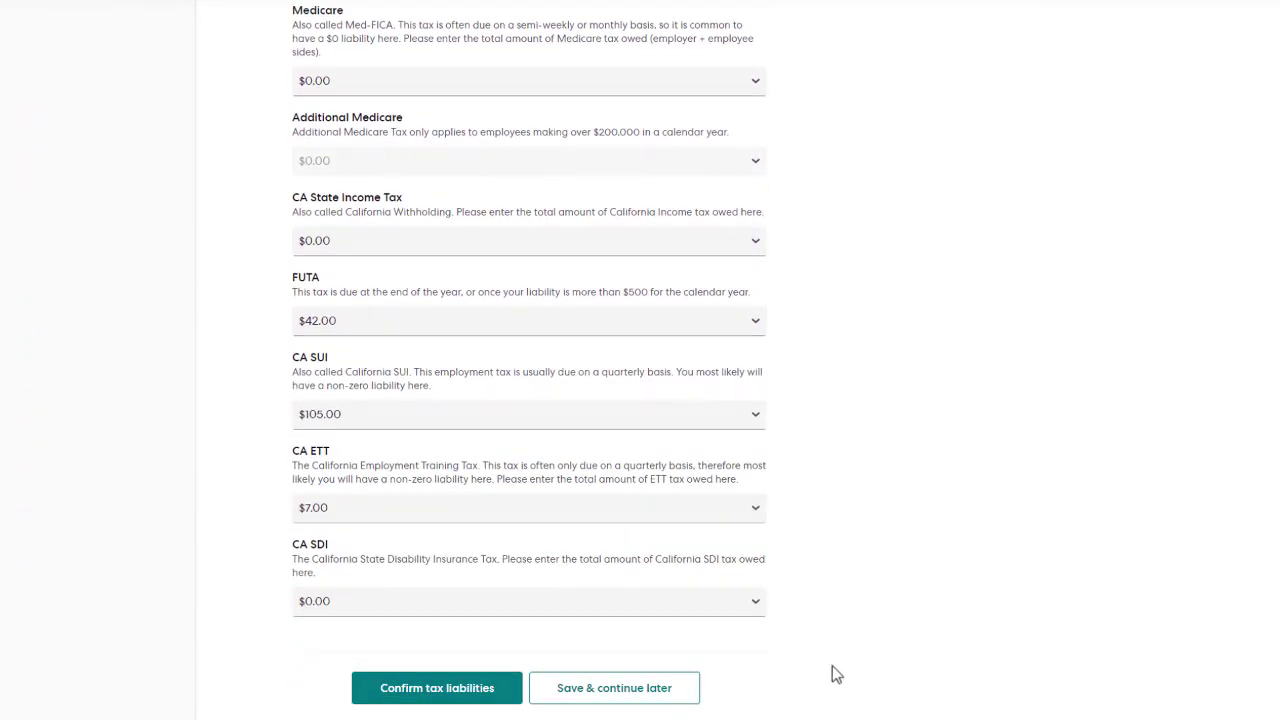
pyautogui.click(506, 690)
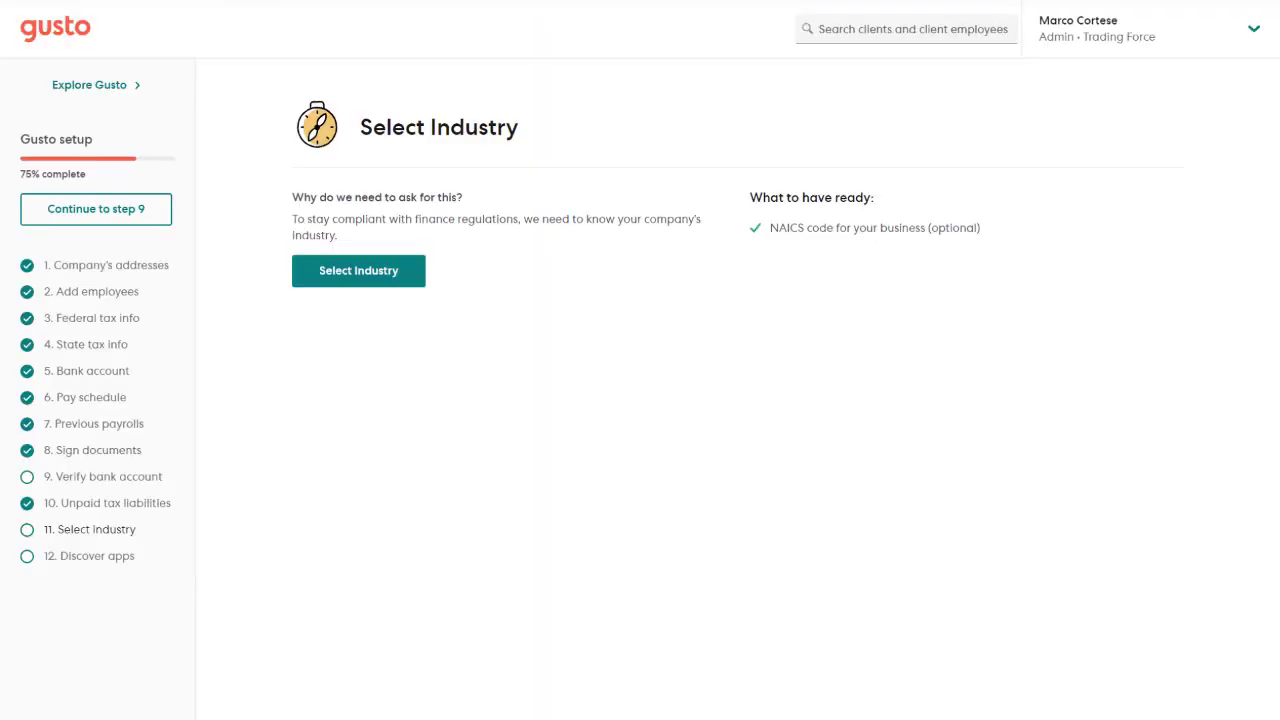
# Search 'trading', save Commodity Contracts Dealing as the company's industry, and continue setup.
pyautogui.click(388, 281)
pyautogui.click(397, 290)
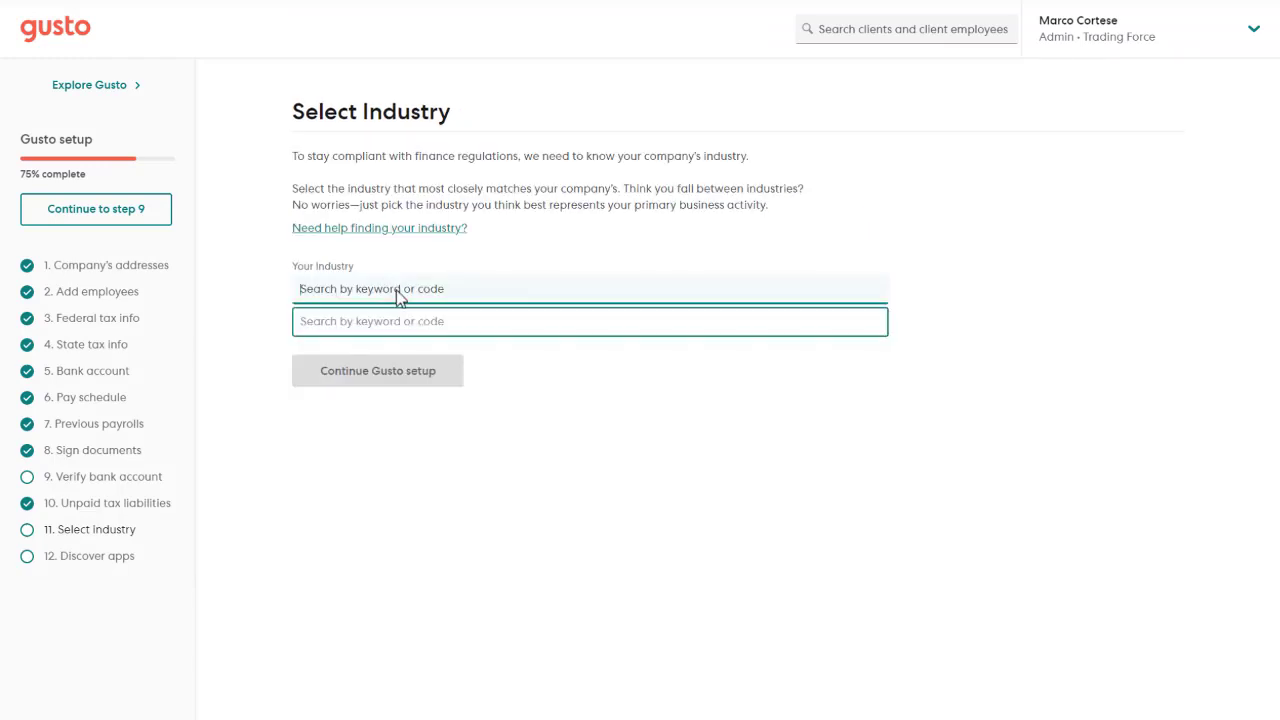
pyautogui.write('trading')
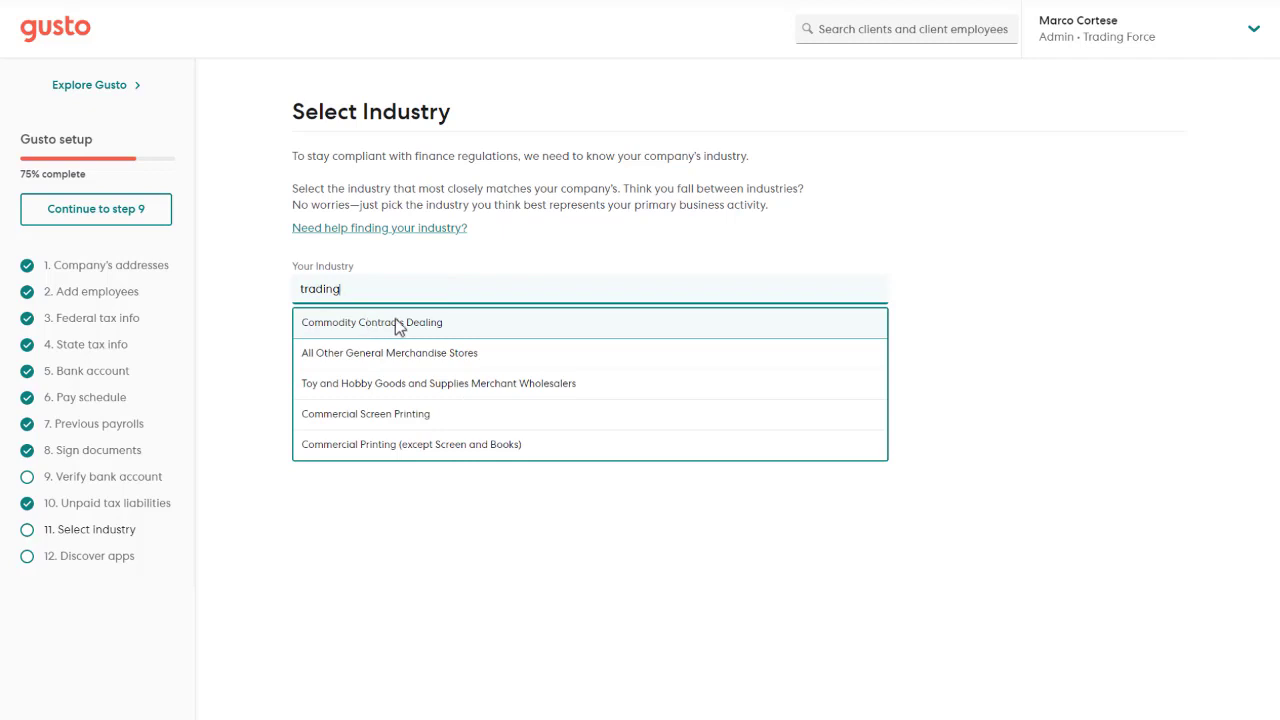
pyautogui.click(487, 325)
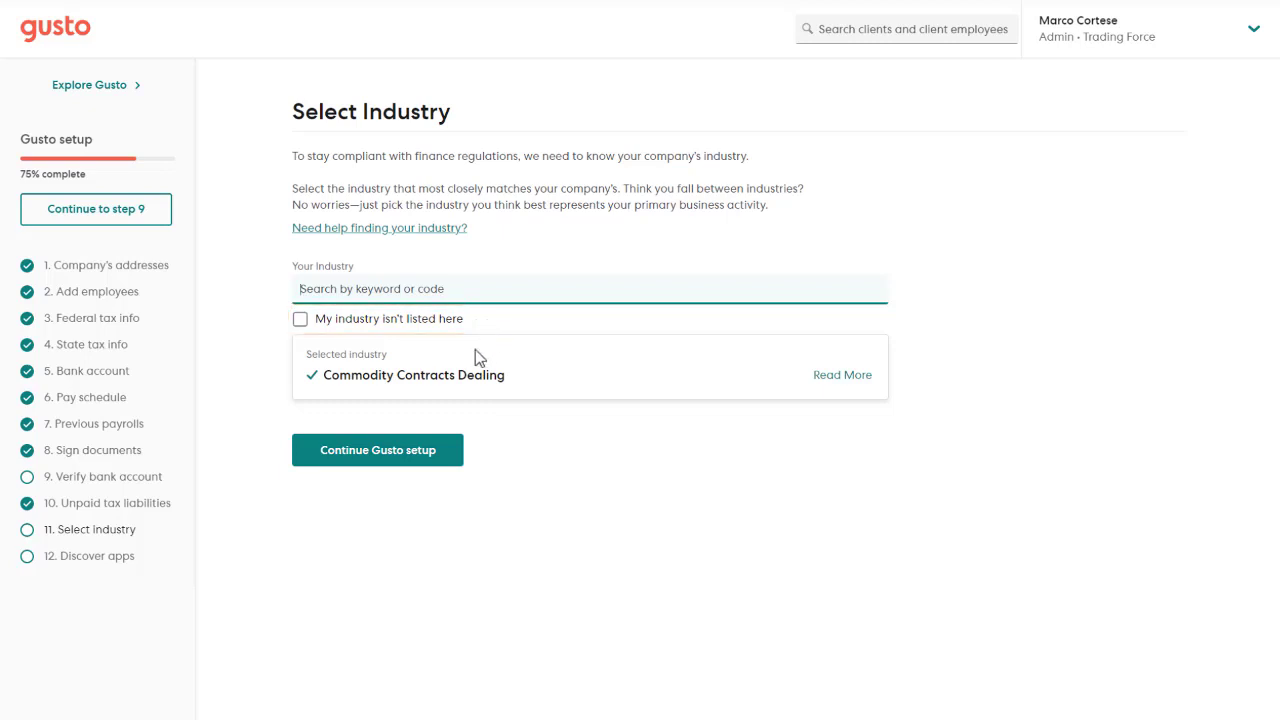
pyautogui.click(434, 457)
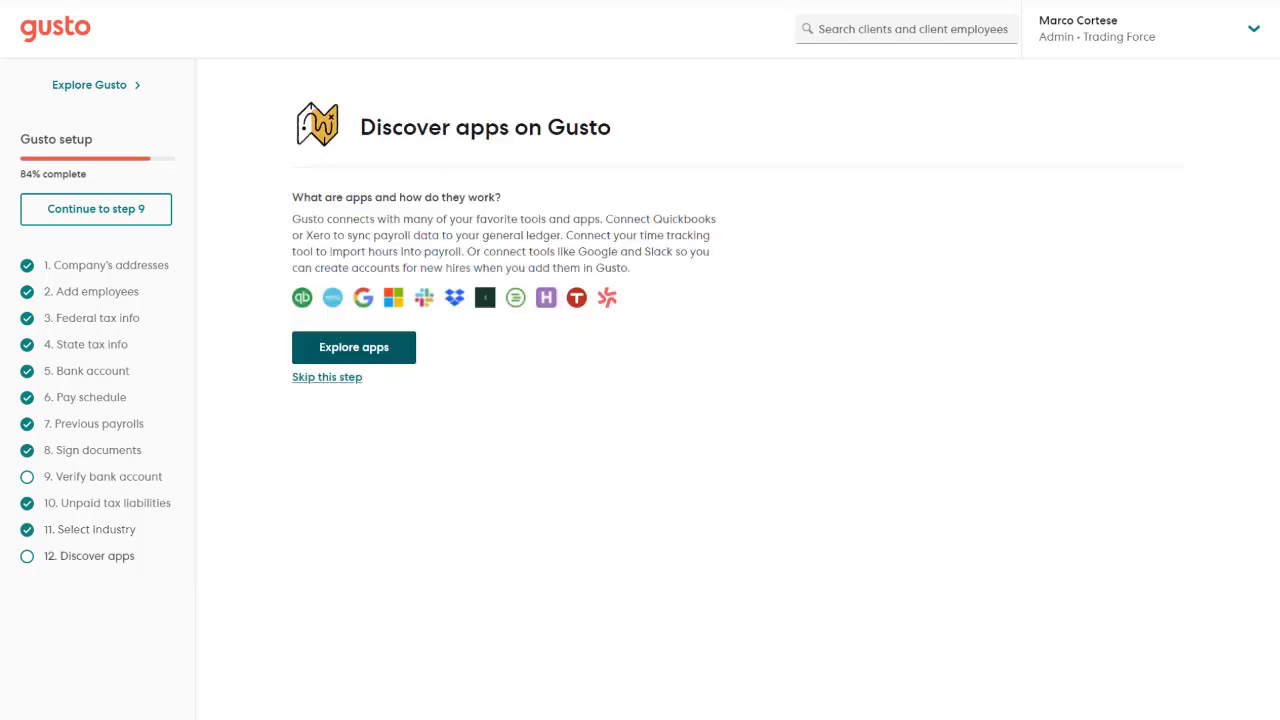
# In the Explore apps list, tick QuickBooks Online and Xero as apps of interest.
pyautogui.click(408, 350)
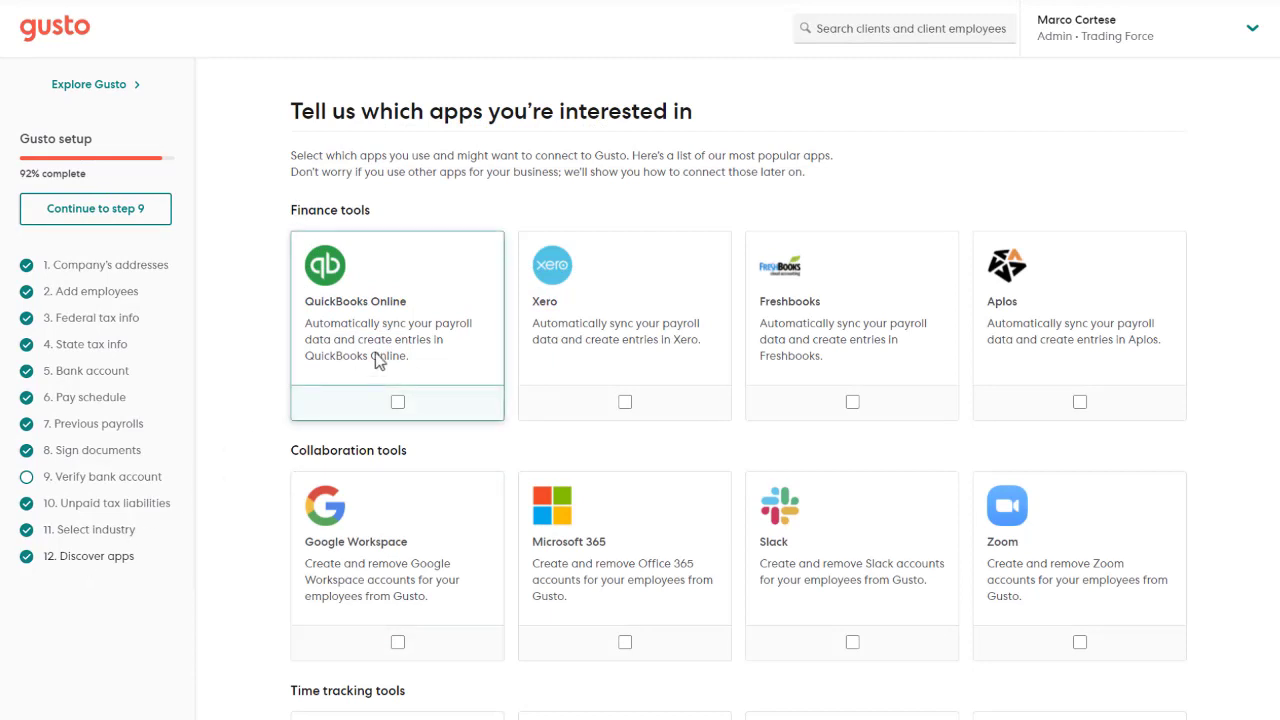
pyautogui.click(397, 401)
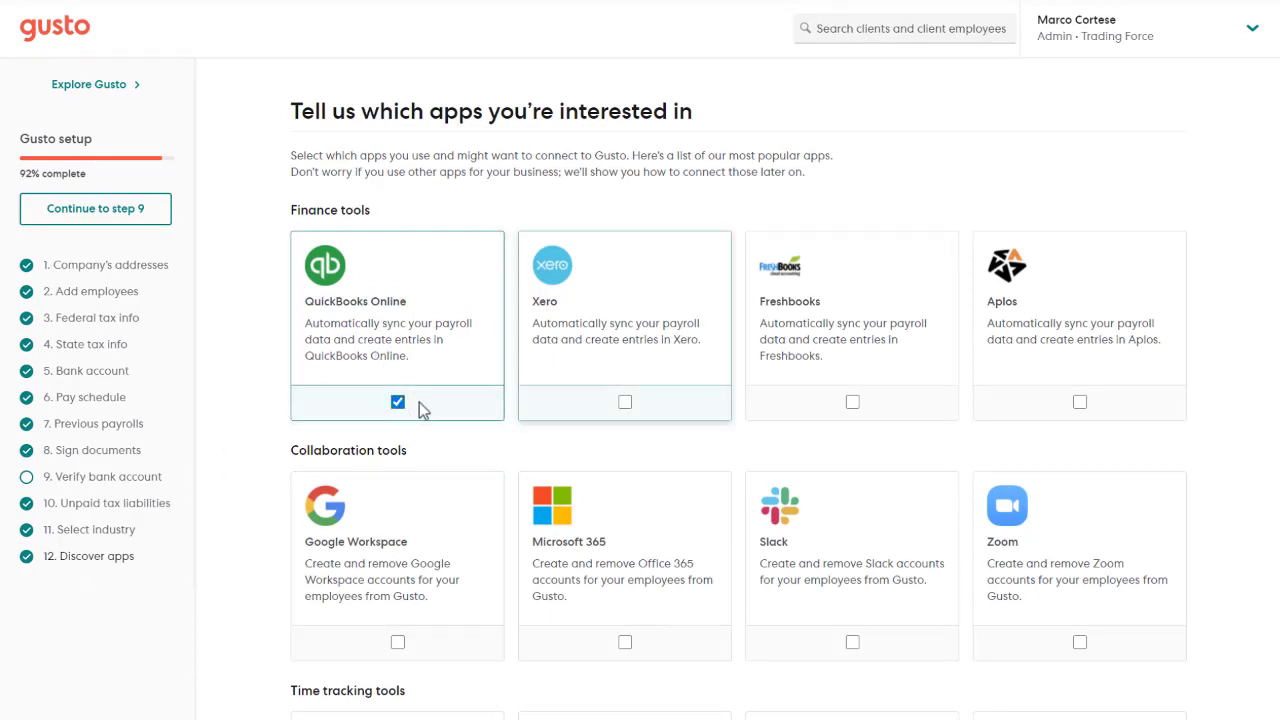
pyautogui.click(625, 402)
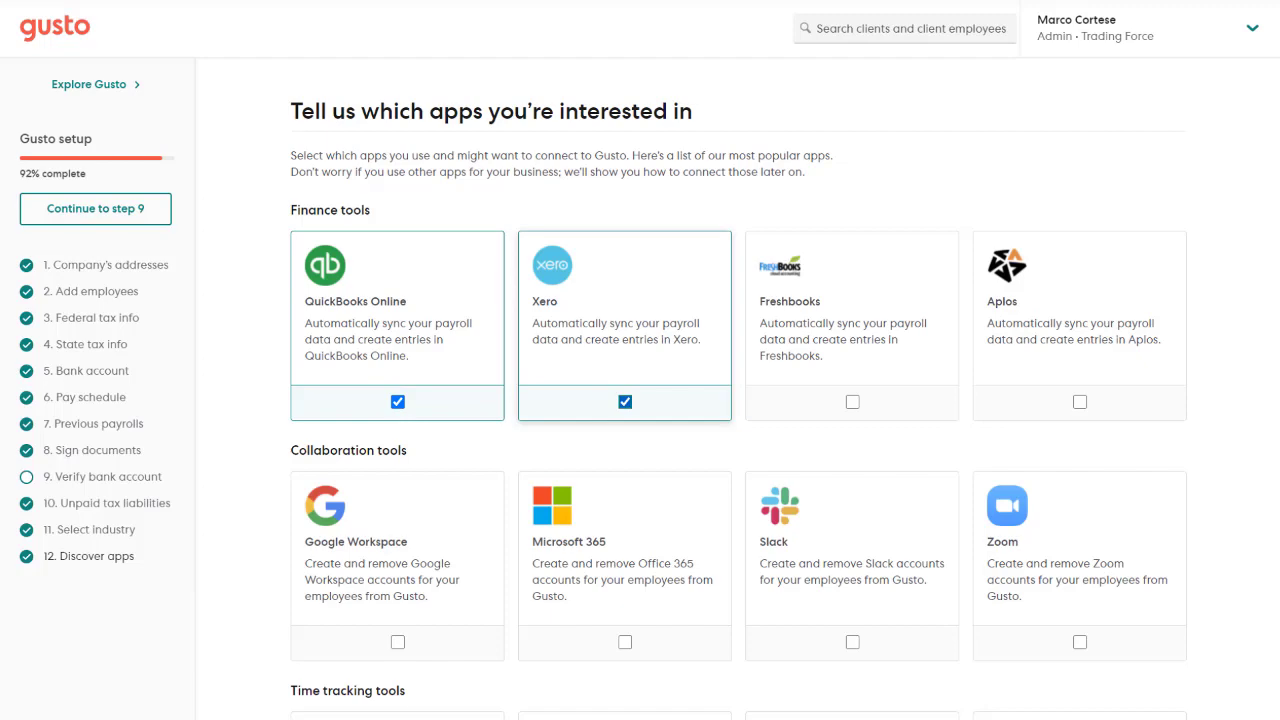